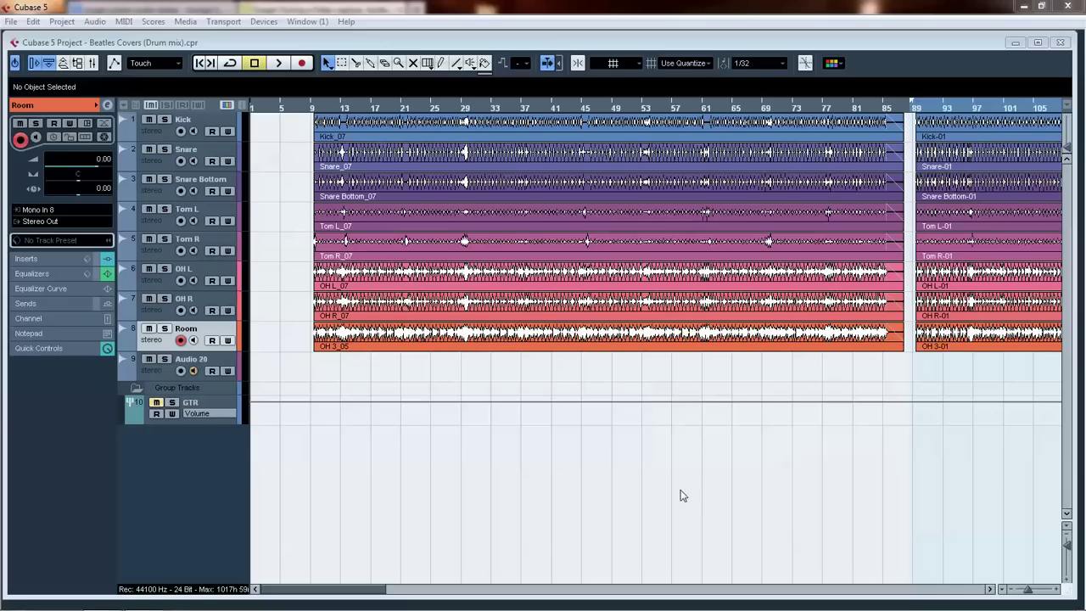
Place the project cursor near bar 7 and zoom in to show roughly bars 1–35
click(294, 108)
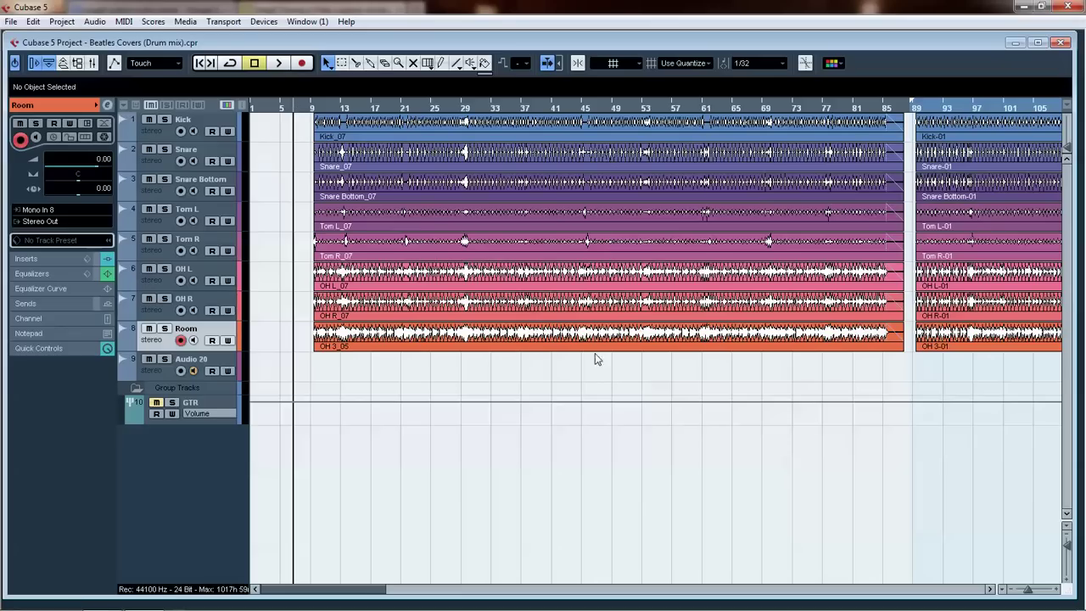
drag(1031, 587, 1034, 587)
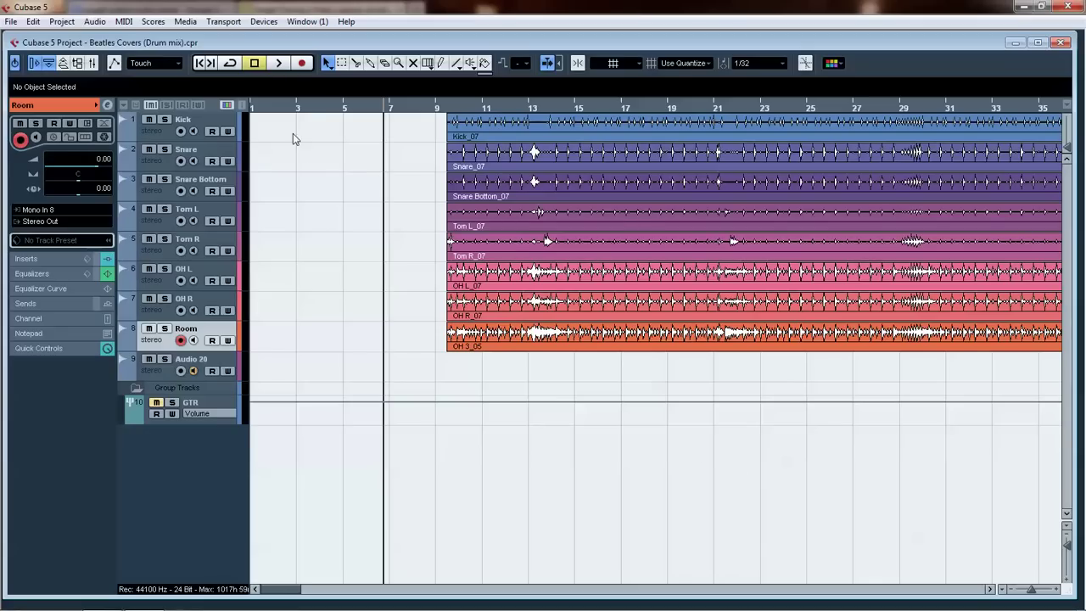
Select the Kick track, show its inserts, and bypass its EQ
click(169, 138)
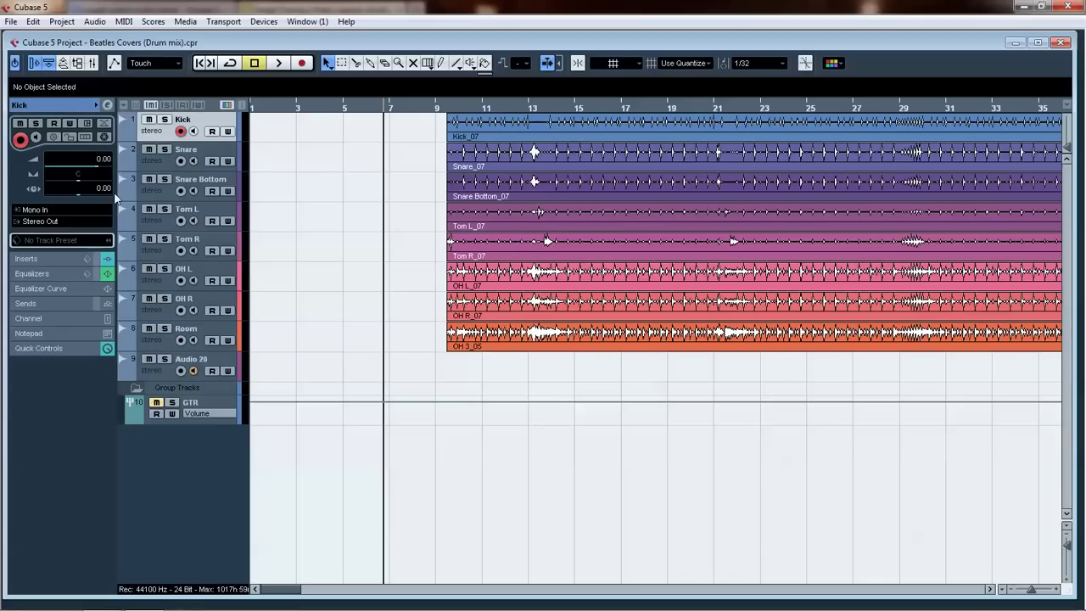
click(61, 258)
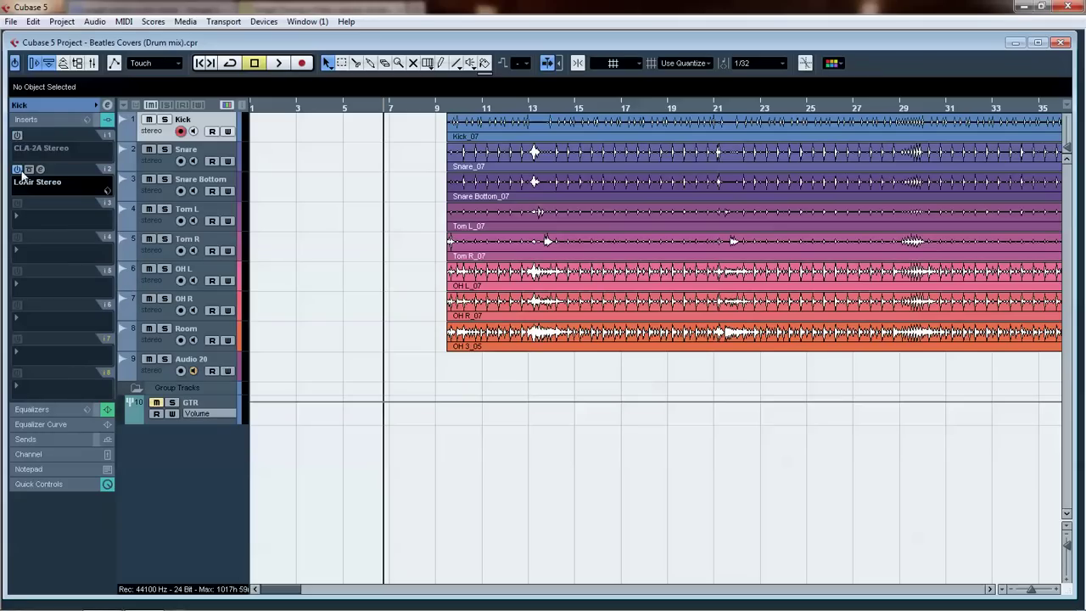
click(97, 409)
Solo the Kick and play it from bar 9 to about bar 12
scroll(342, 314, right, 1)
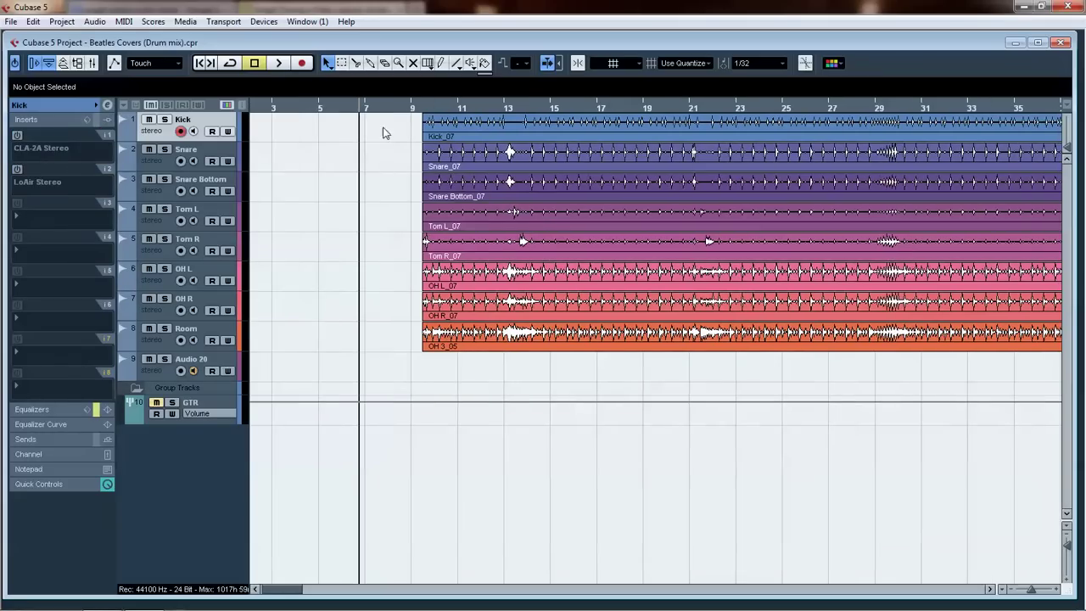
click(408, 116)
click(165, 120)
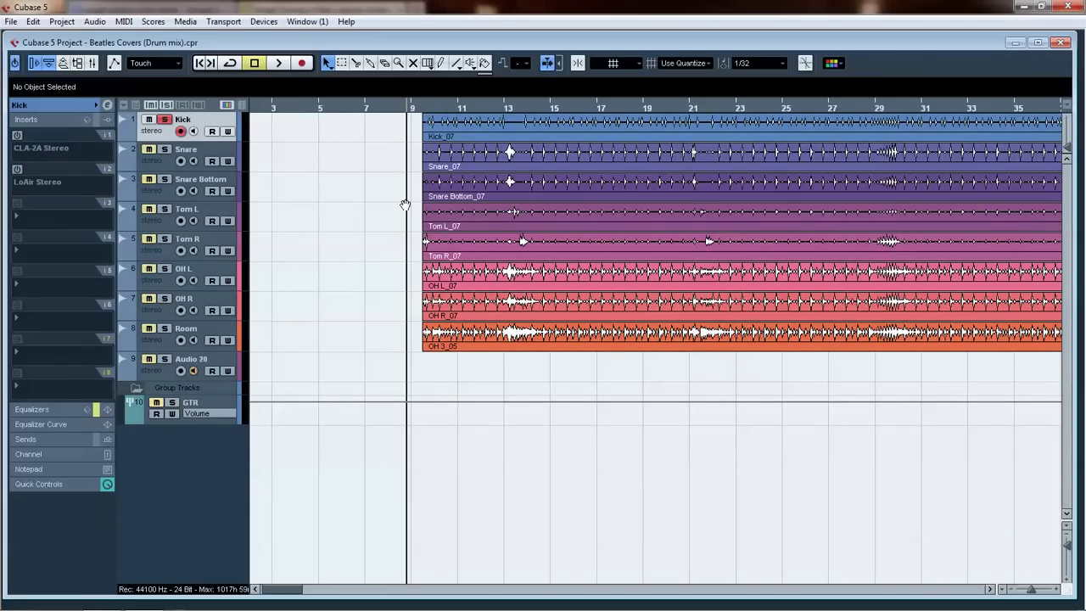
scroll(398, 204, right, 2)
click(365, 111)
key(space)
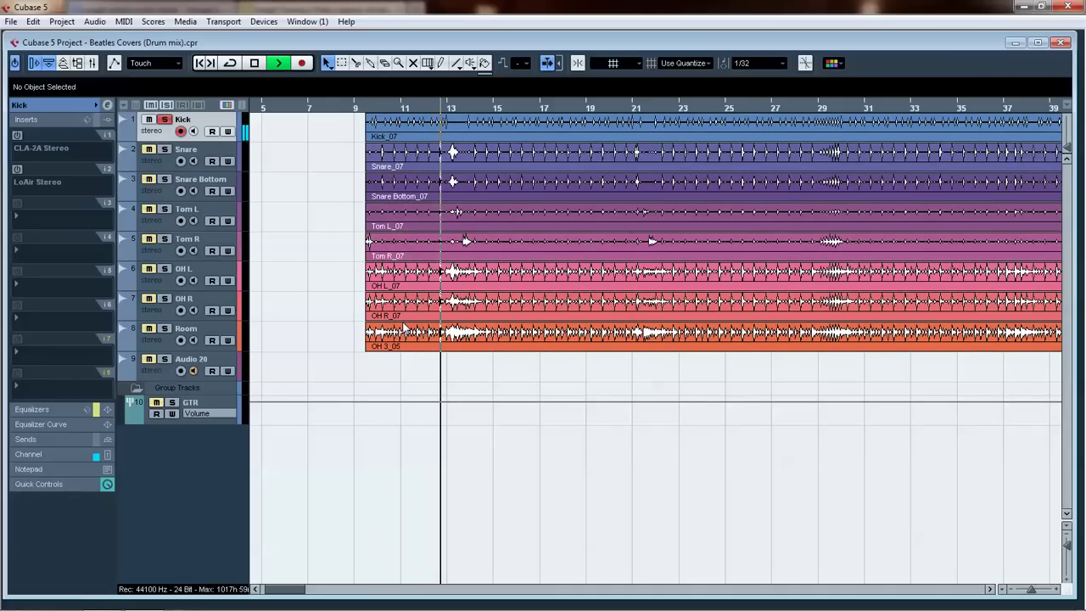
key(space)
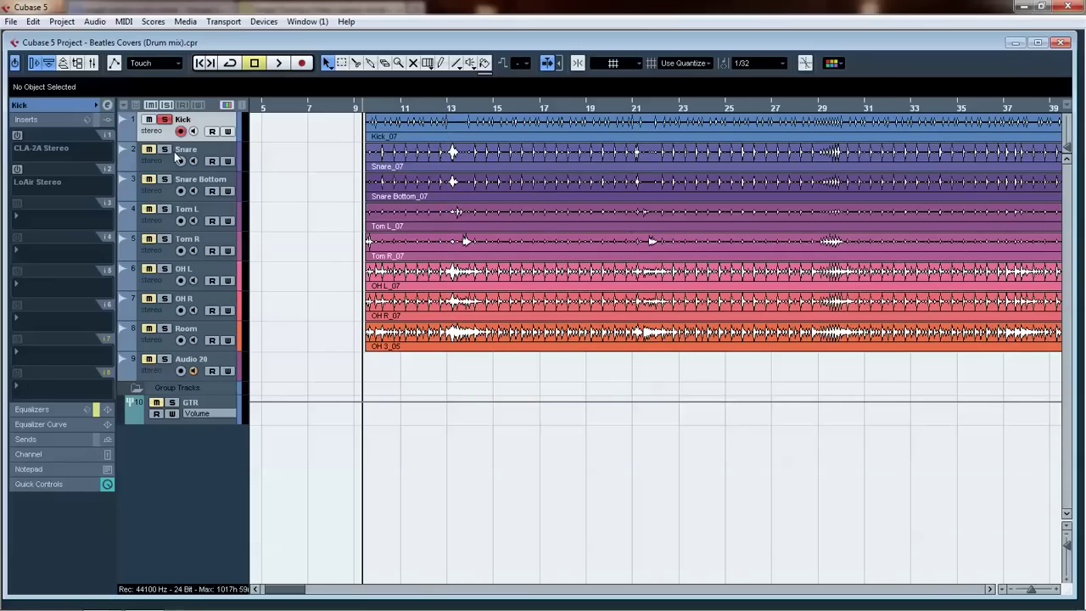
mouse_move(23, 139)
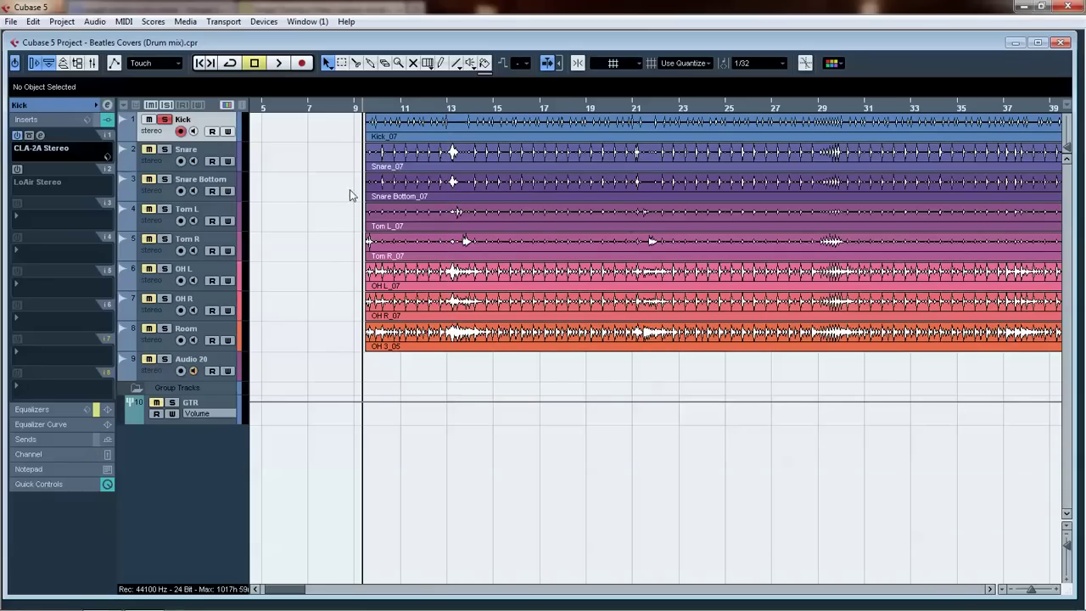
click(40, 136)
key(space)
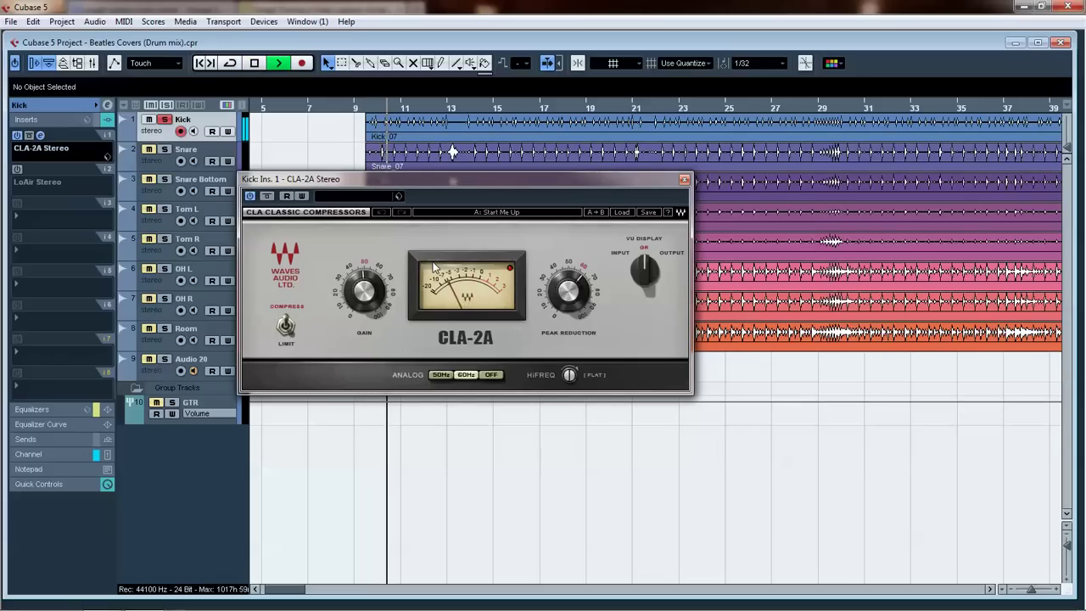
key(space)
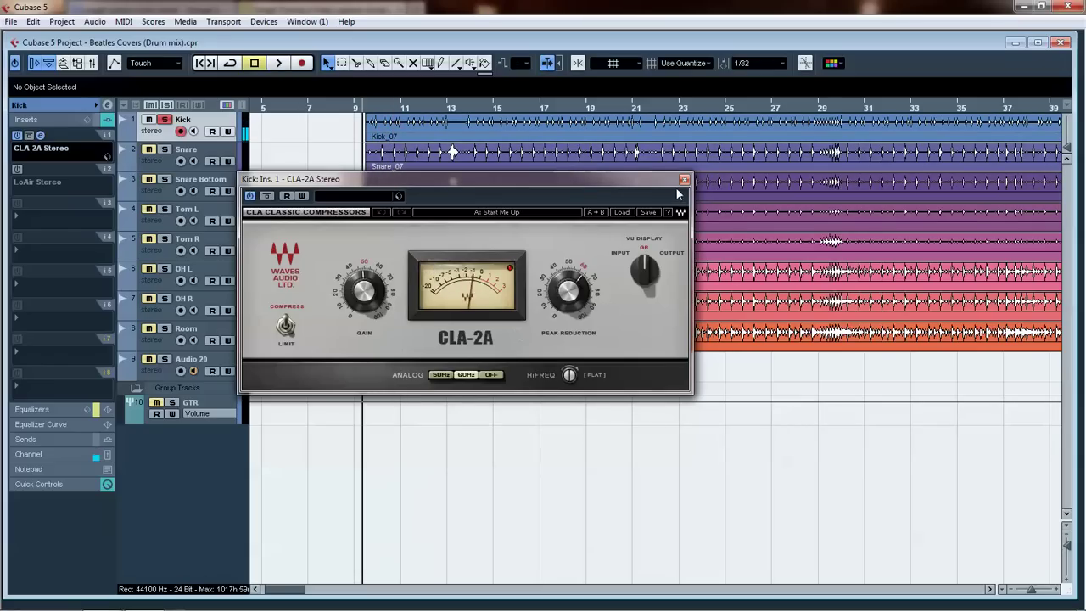
click(684, 179)
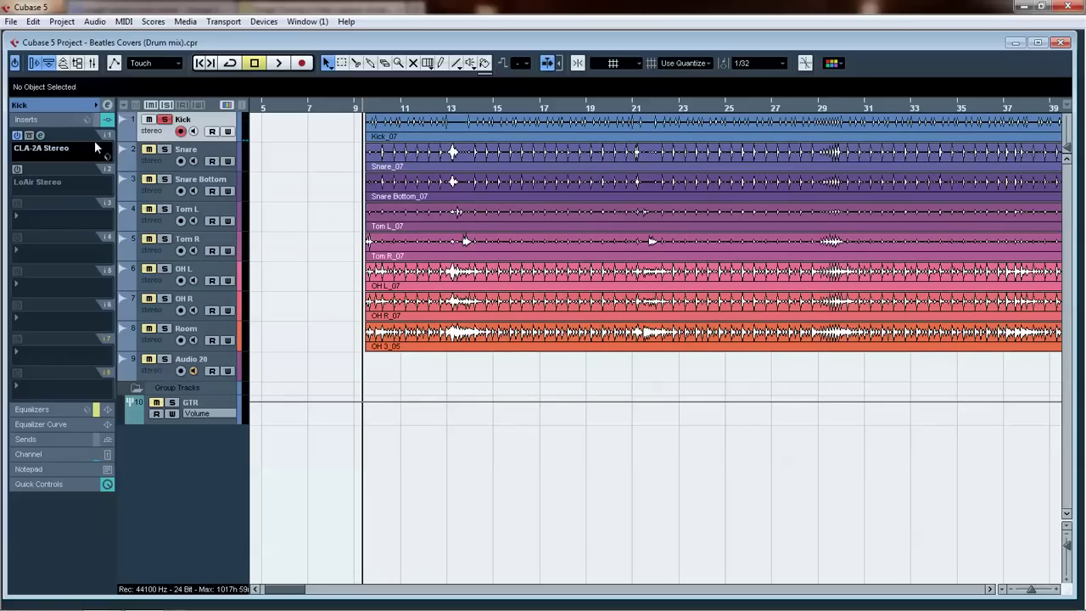
Audition the Kick's four-band EQ with 79 Hz high-pass, then activate and open its LoAir Stereo insert
click(107, 106)
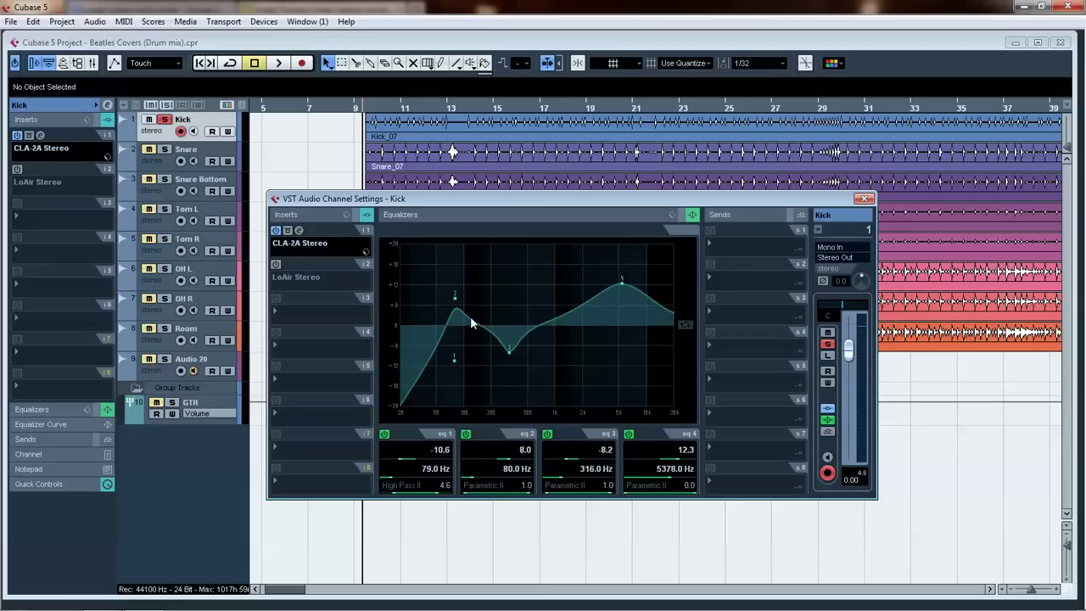
key(space)
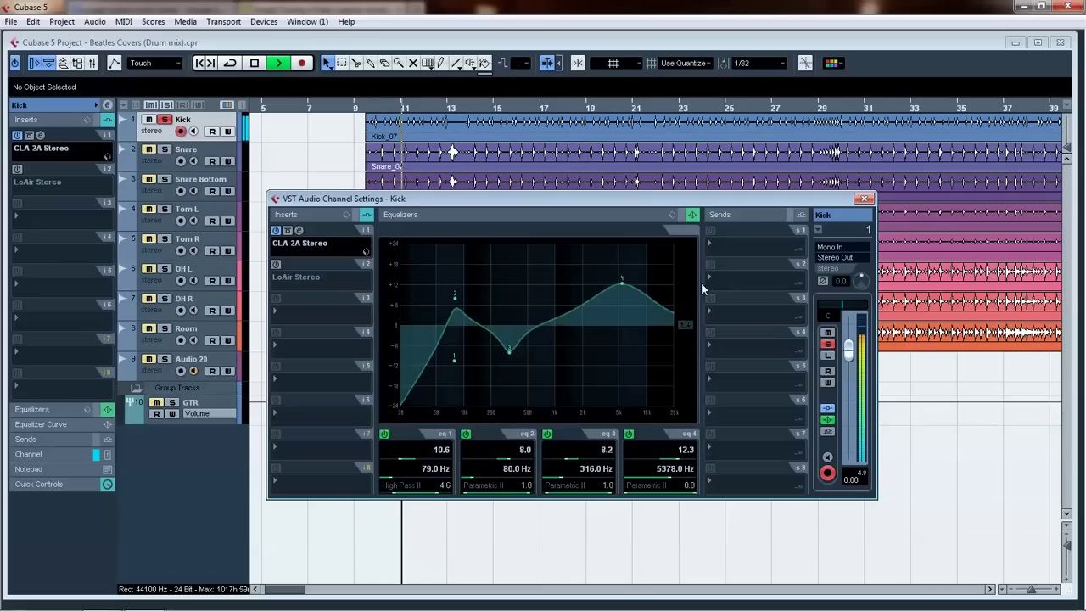
key(space)
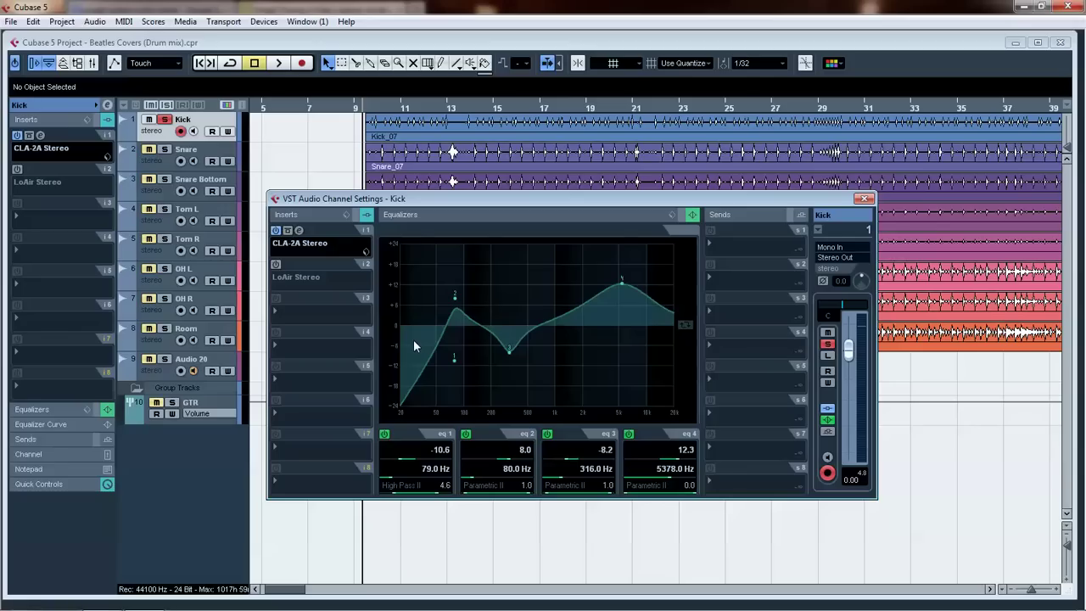
click(281, 278)
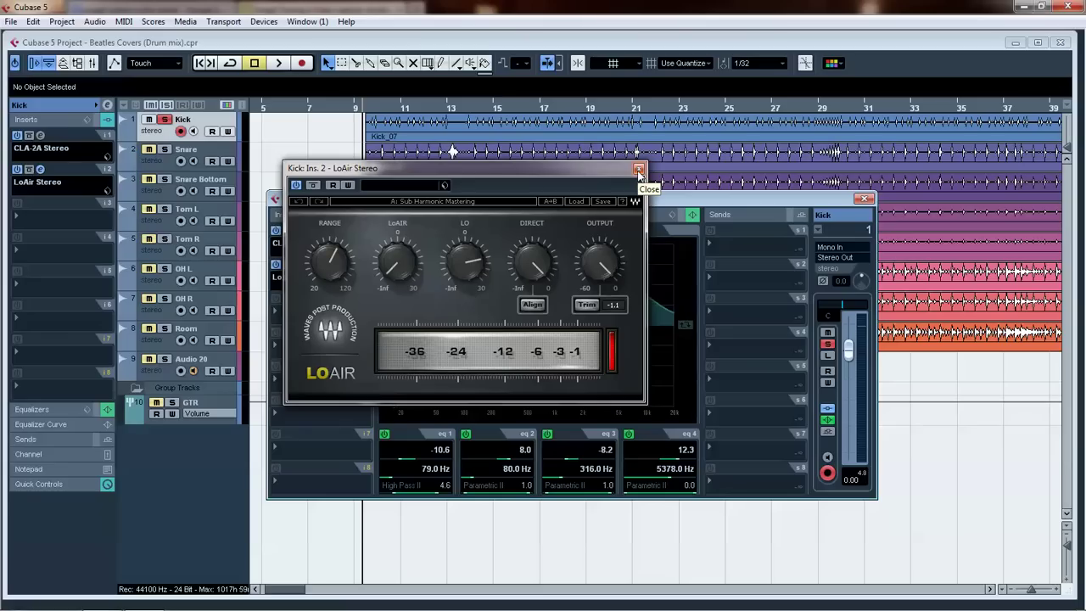
Close the LoAir and Kick channel windows, play the processed kick, then unsolo it
click(639, 170)
click(864, 198)
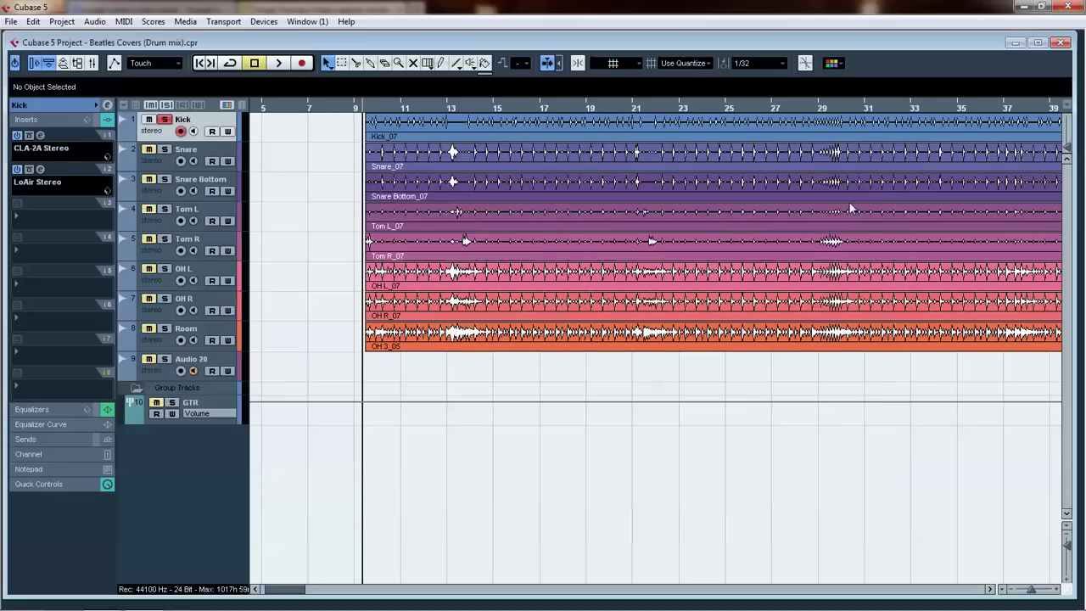
key(space)
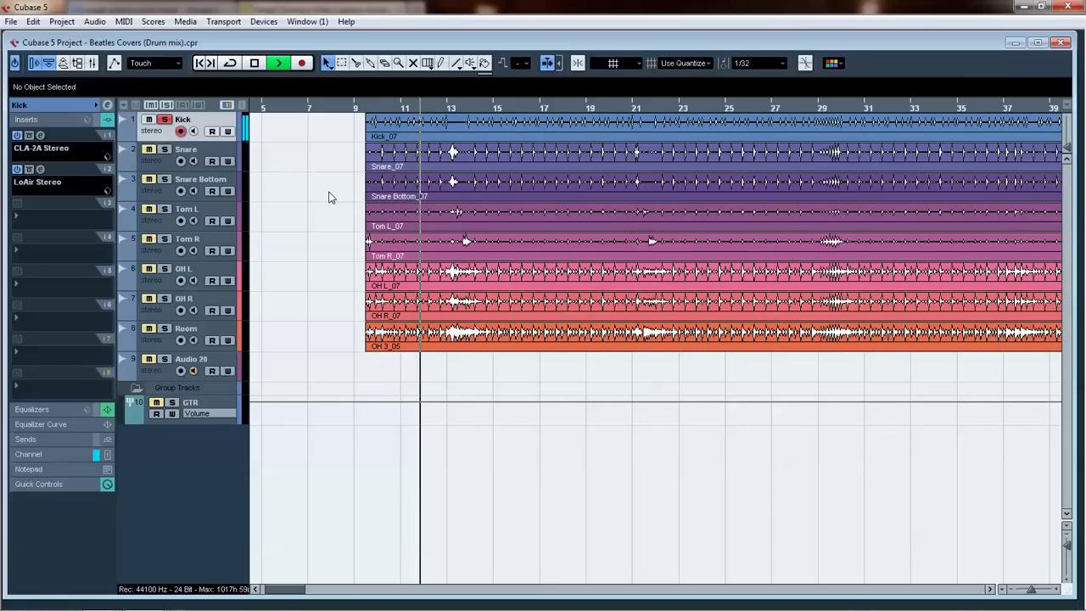
key(space)
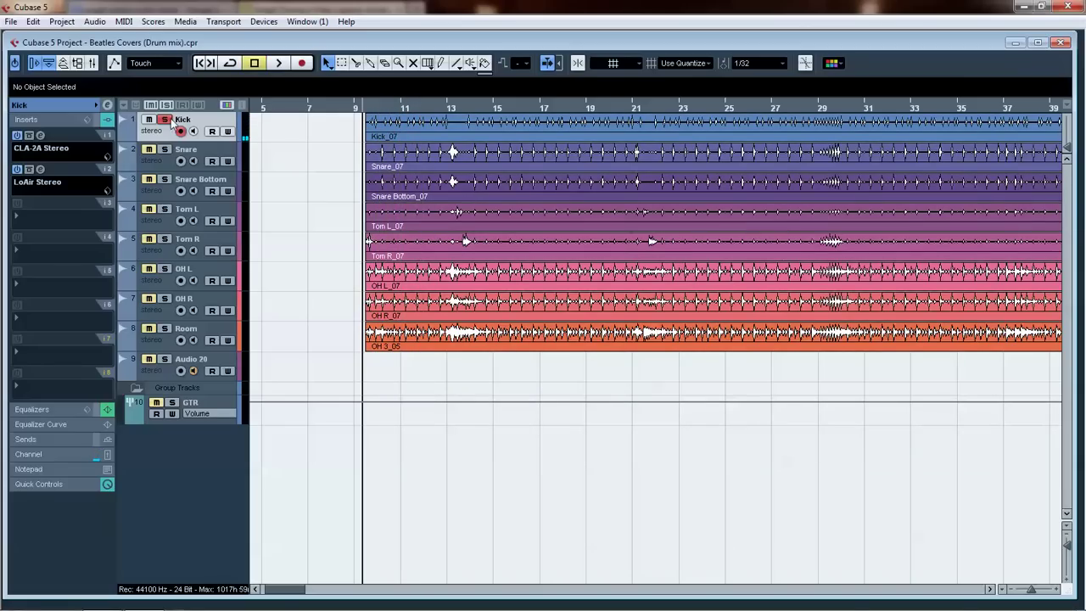
click(169, 122)
Solo and select the Snare, then open its CLA-2A compressor and channel settings
click(165, 150)
click(167, 166)
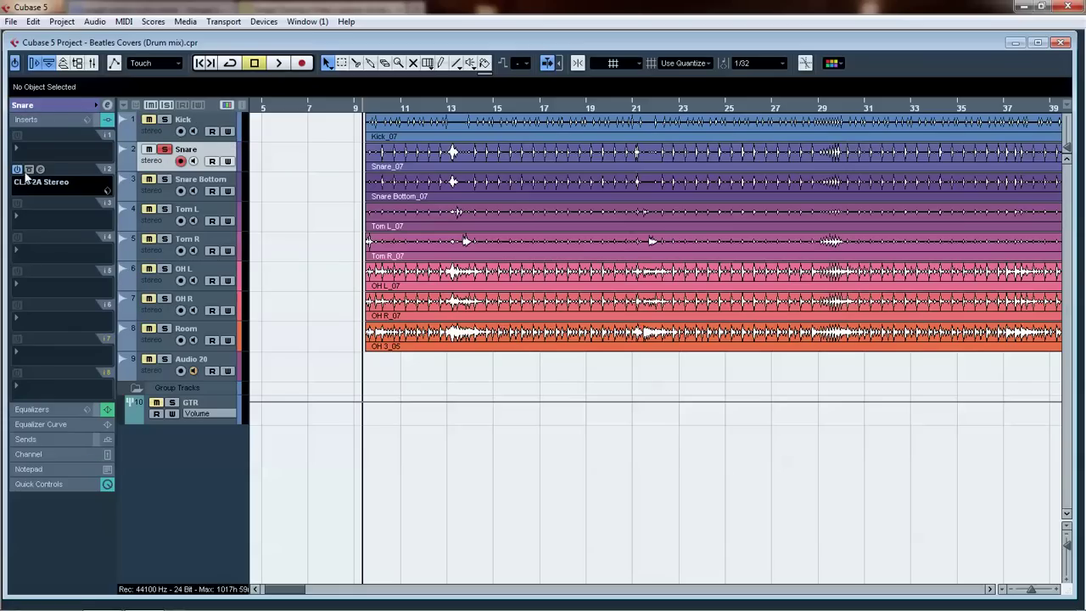
click(17, 170)
click(18, 170)
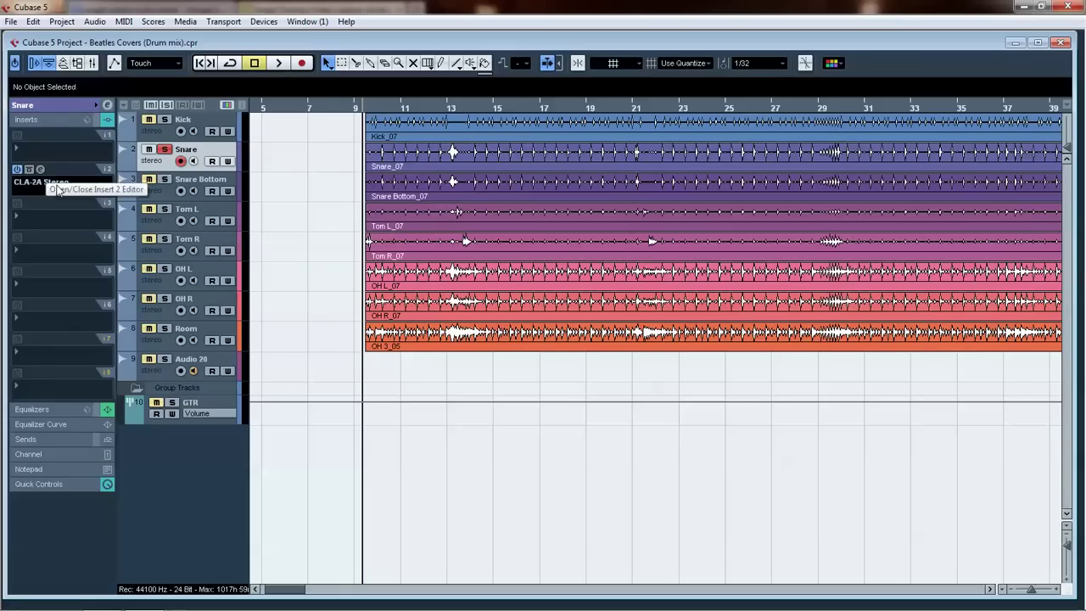
click(40, 170)
click(108, 104)
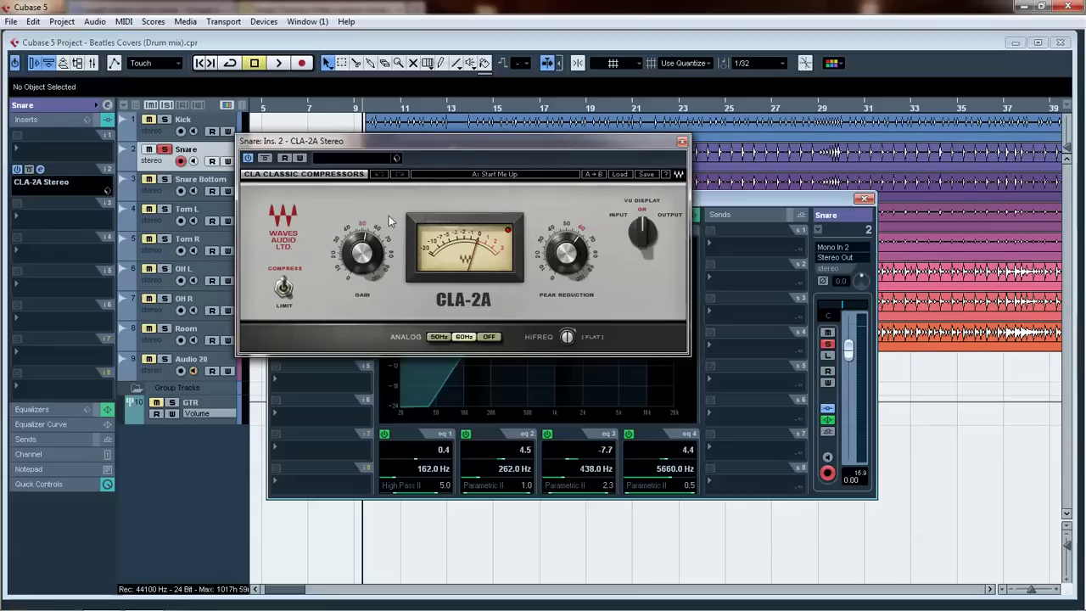
Review the Snare's CLA-2A 'Start Me Up' preset and EQ, then close both and stop playback
drag(439, 147, 229, 53)
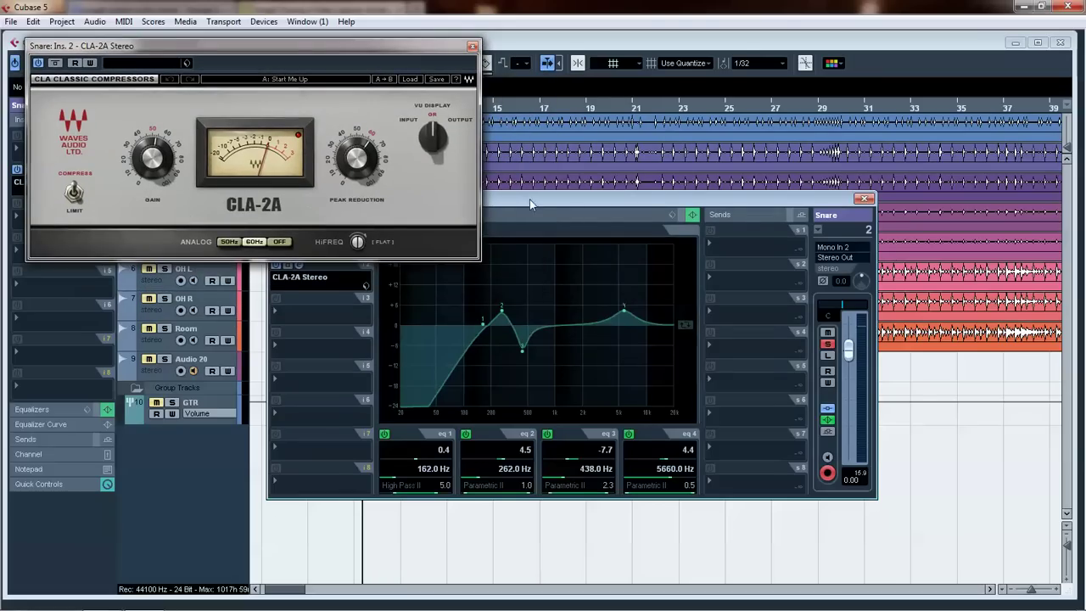
drag(529, 204, 607, 256)
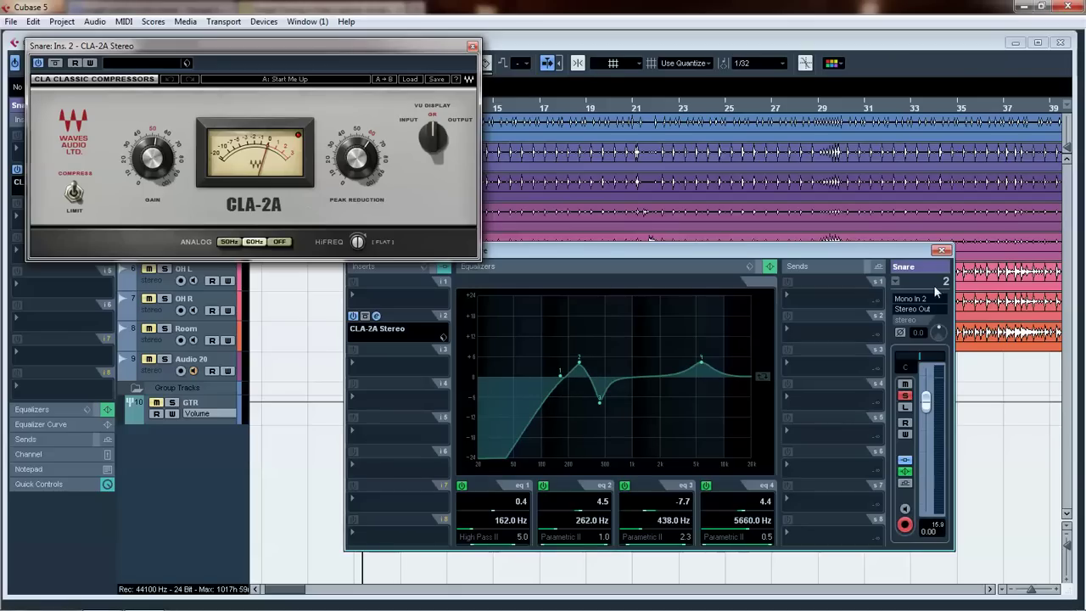
click(941, 250)
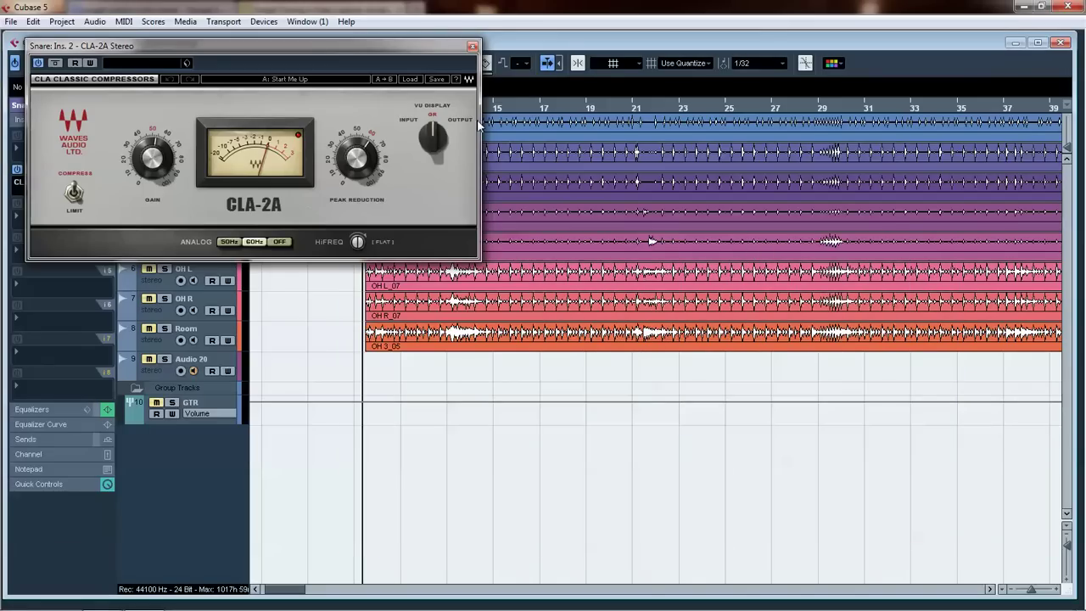
click(473, 47)
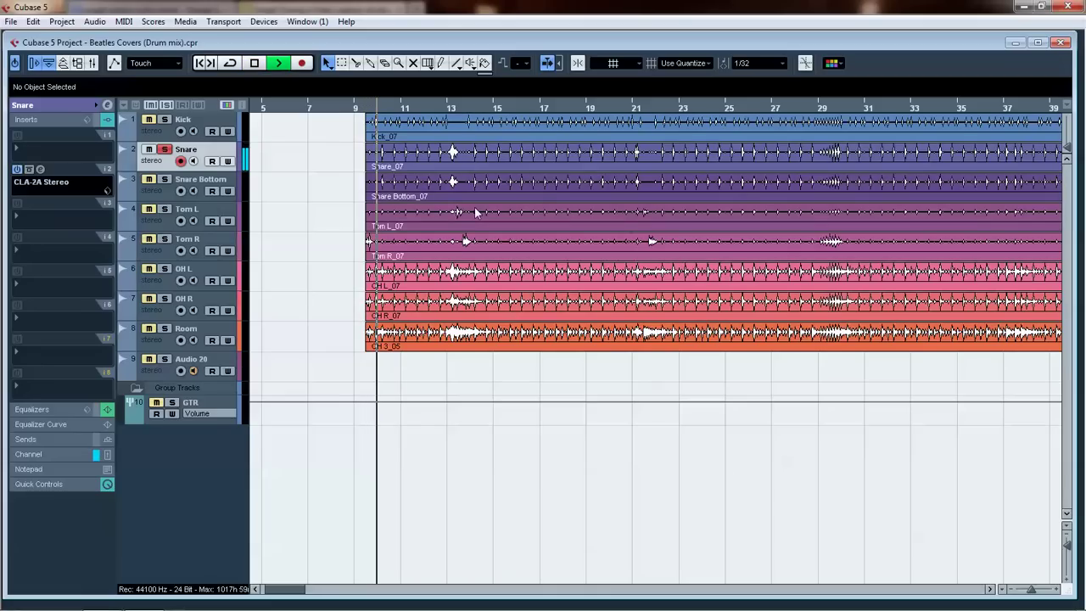
click(38, 172)
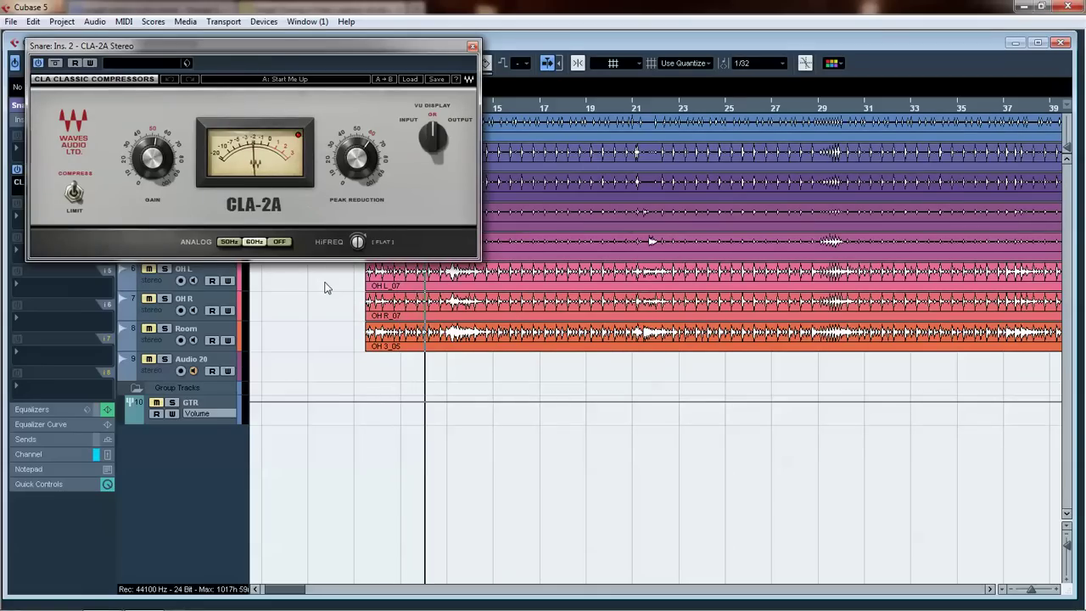
key(space)
click(472, 46)
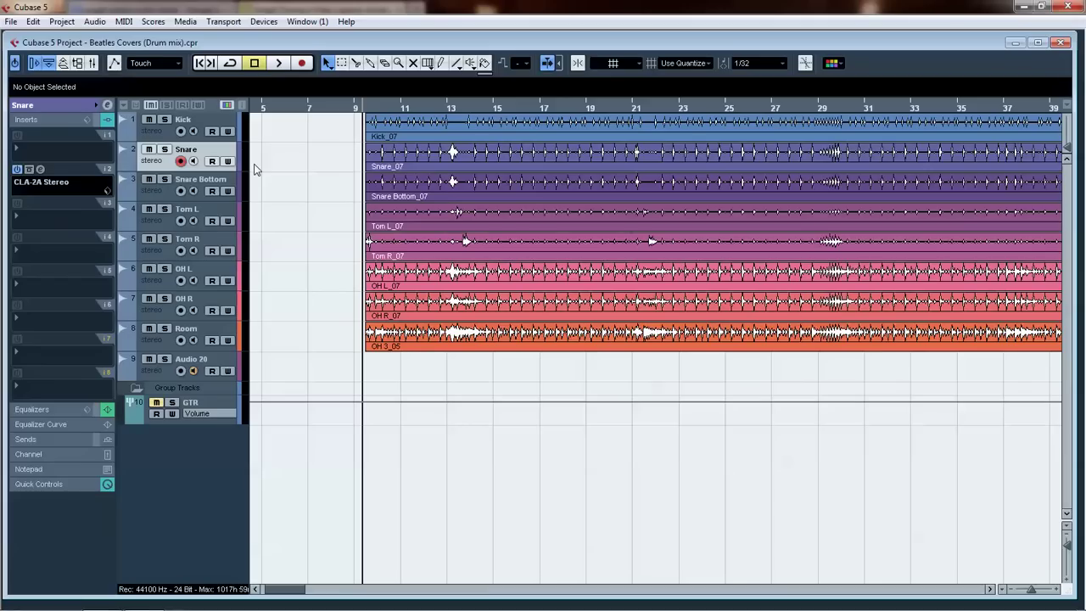
Solo the Snare Bottom track in place of the Snare
click(165, 180)
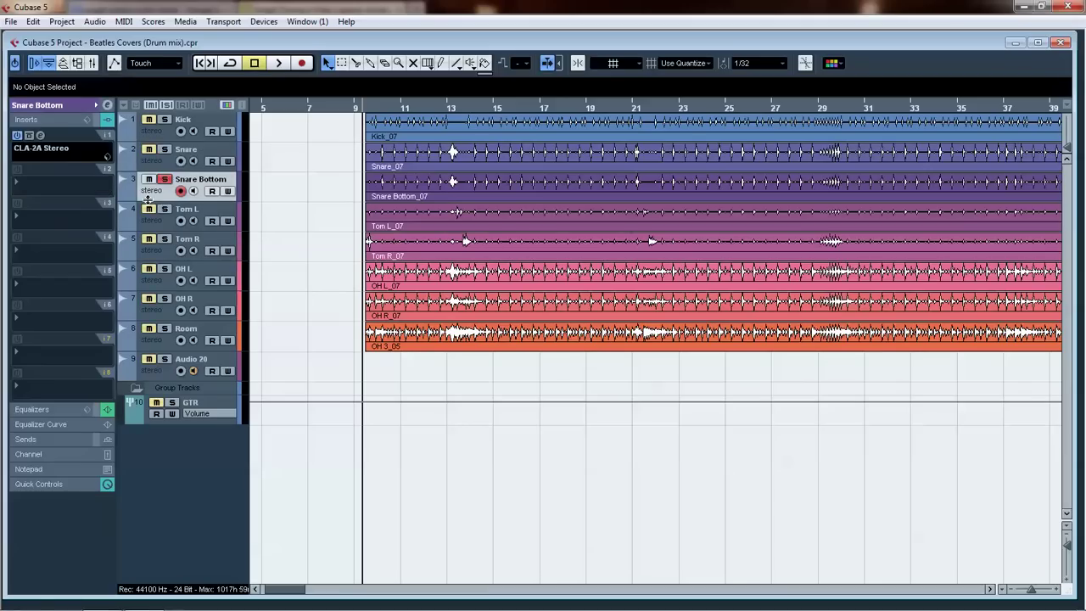
click(107, 104)
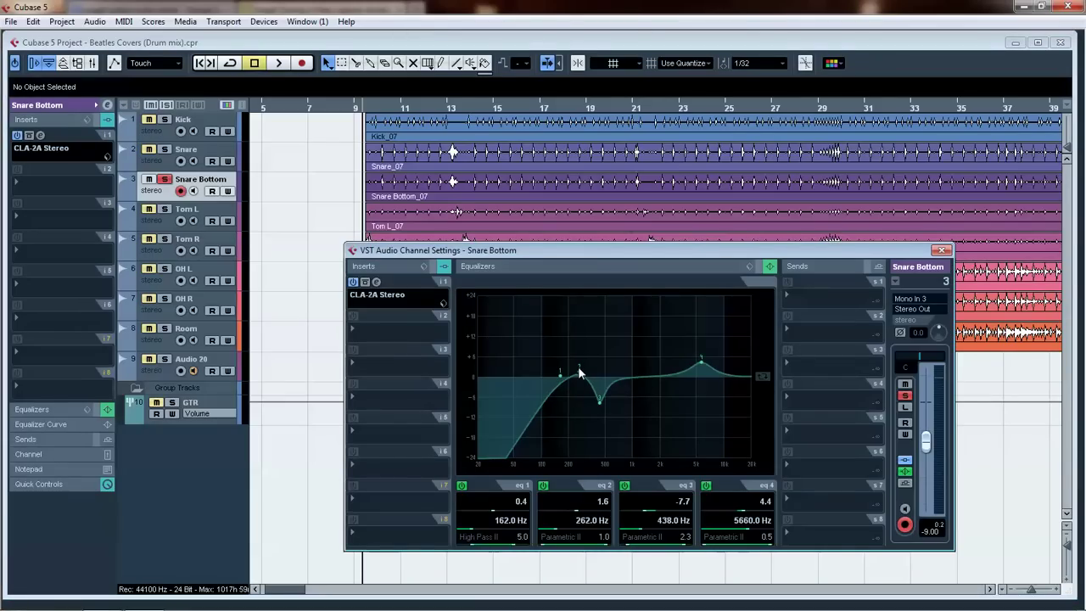
click(376, 282)
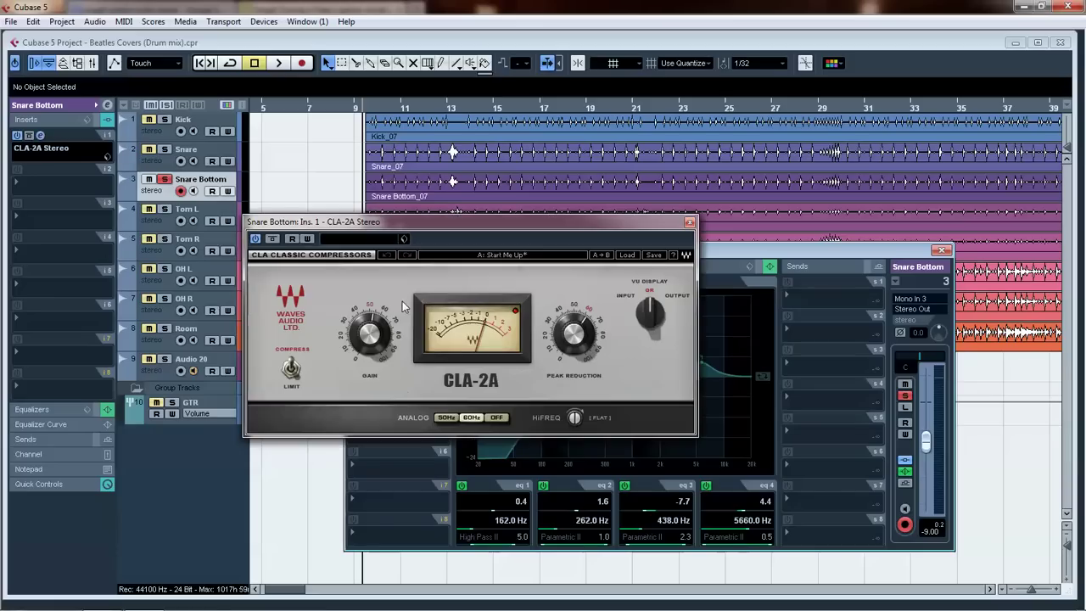
key(space)
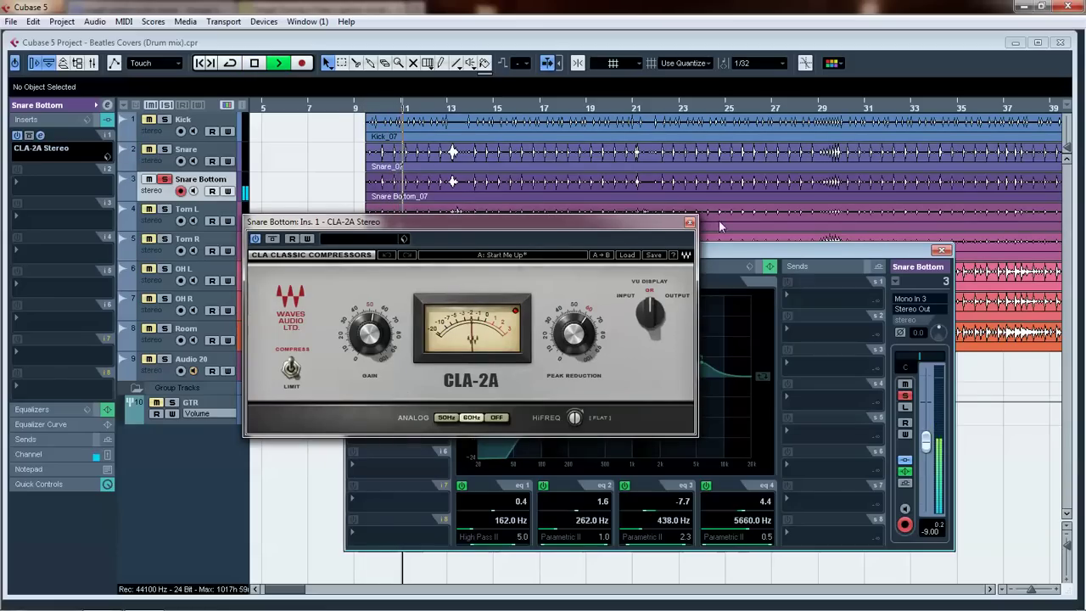
click(941, 249)
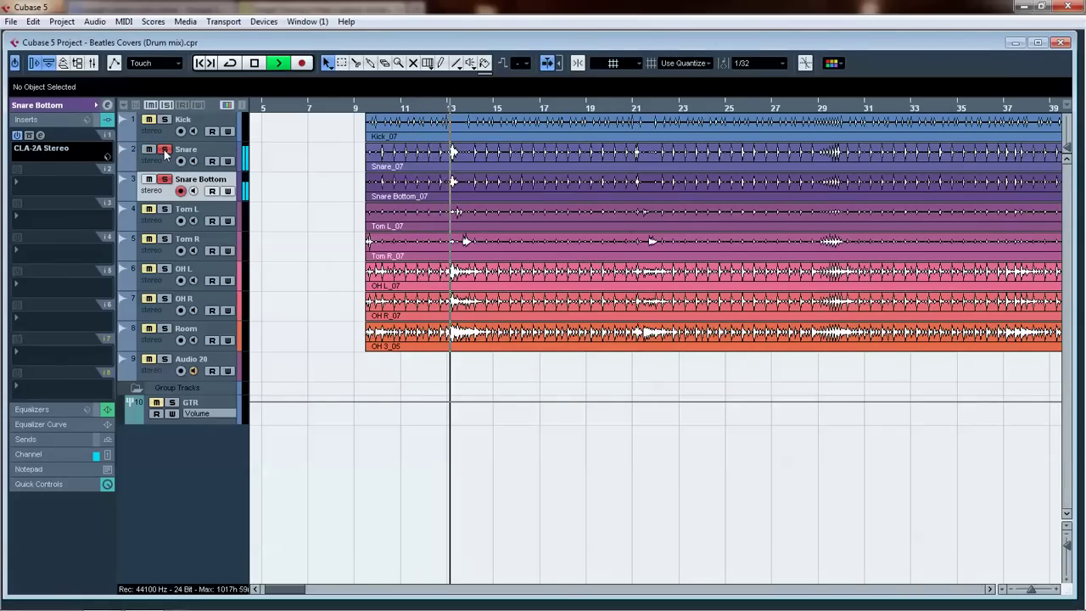
click(164, 119)
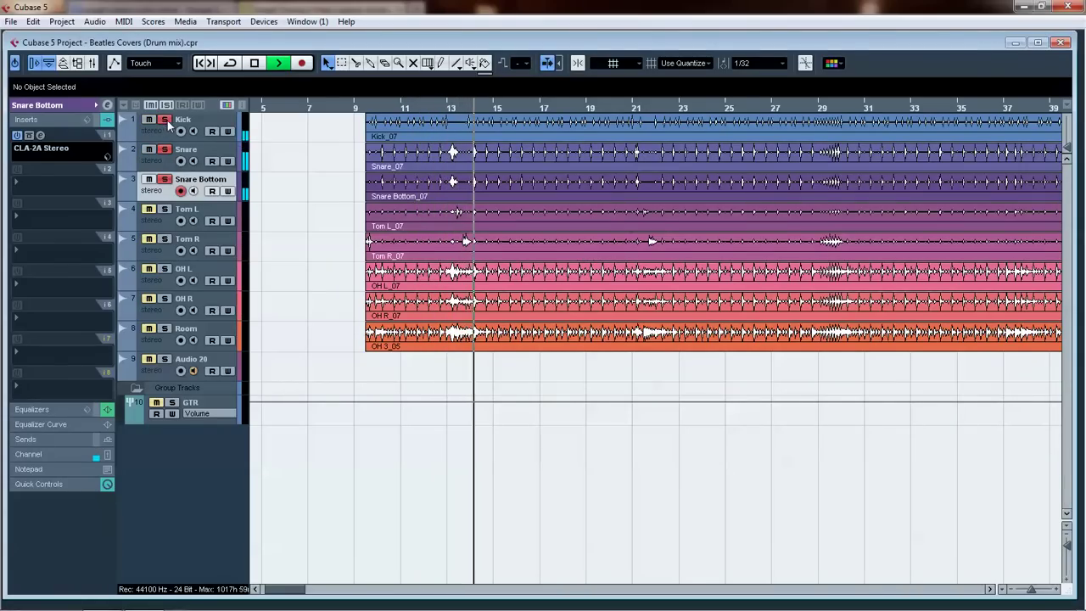
click(164, 119)
key(space)
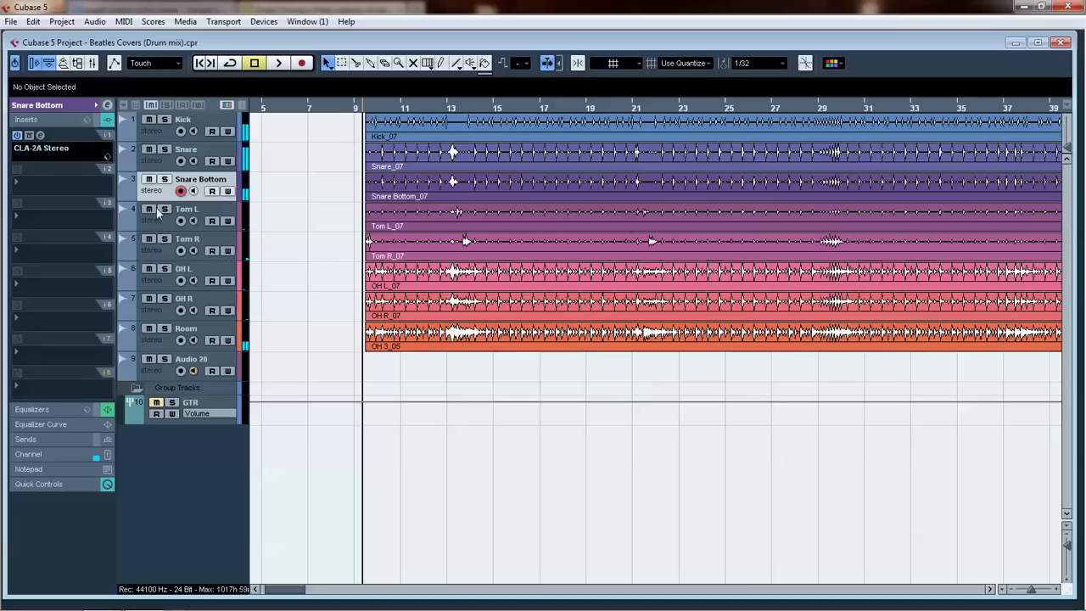
Solo Tom L, raise its 110 Hz EQ band 2 gain to 11.4, then switch to Tom R
click(165, 209)
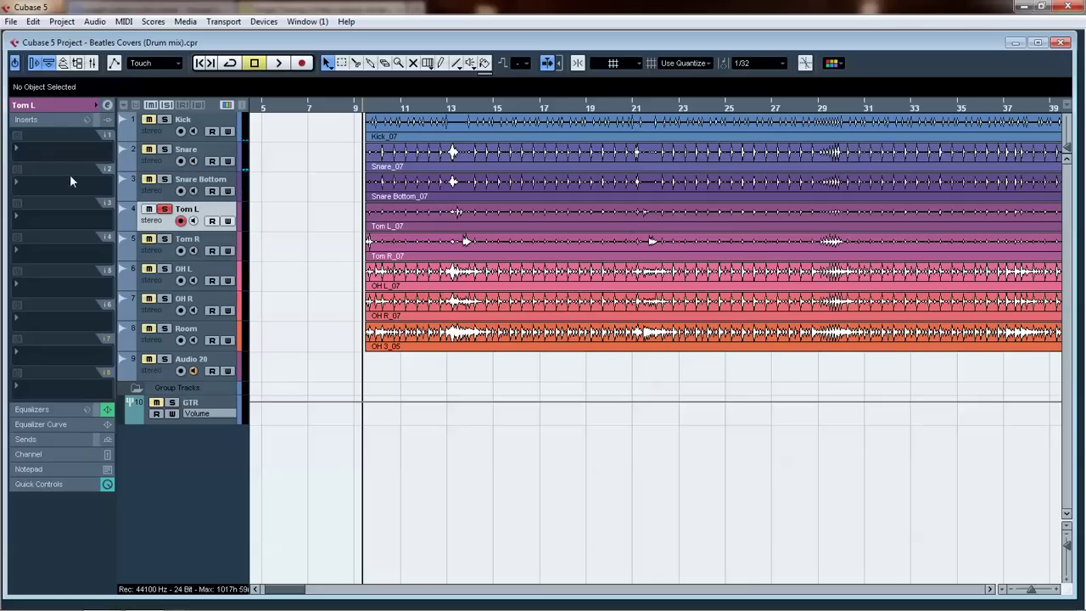
click(108, 105)
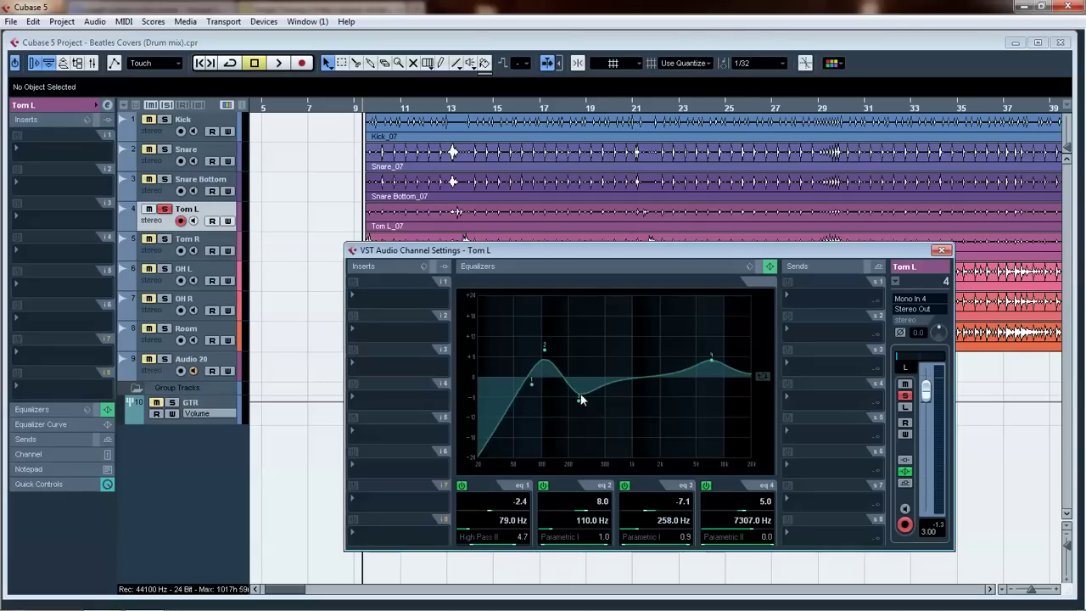
scroll(584, 514, up, 5)
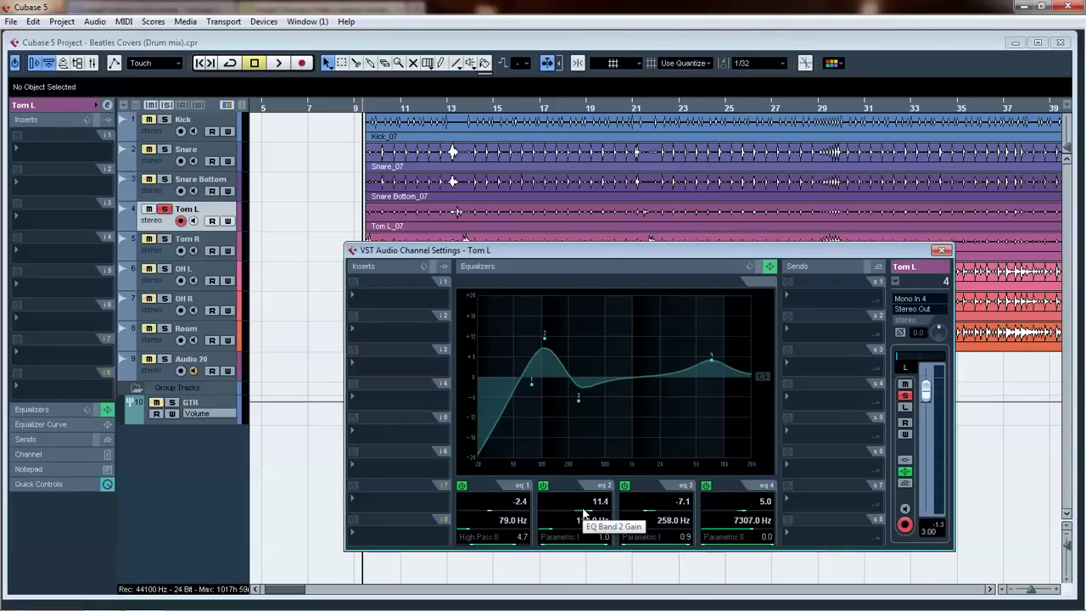
click(942, 250)
click(165, 209)
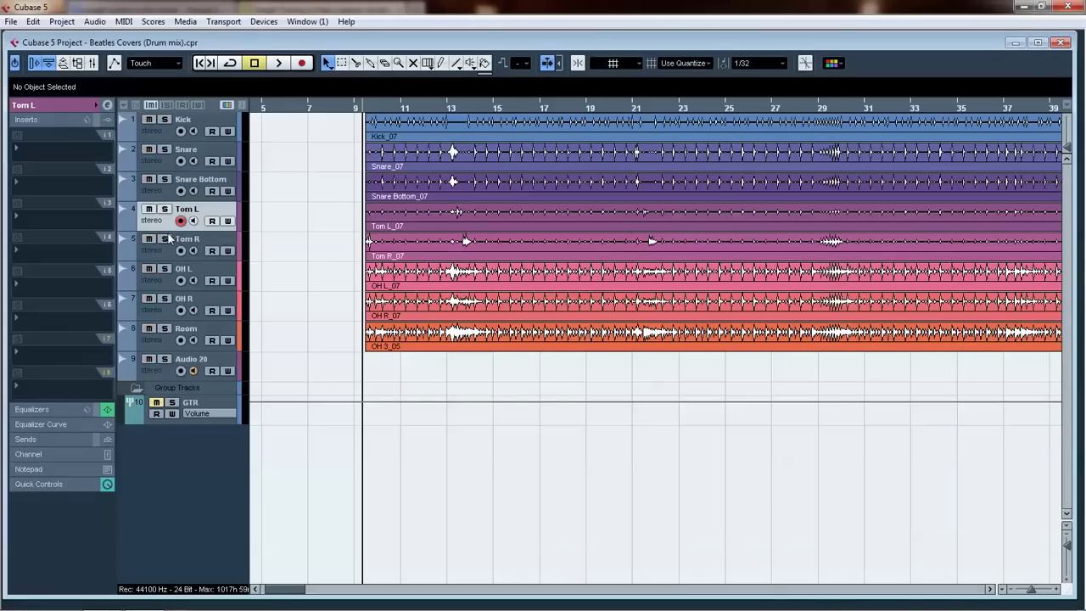
click(165, 238)
click(108, 105)
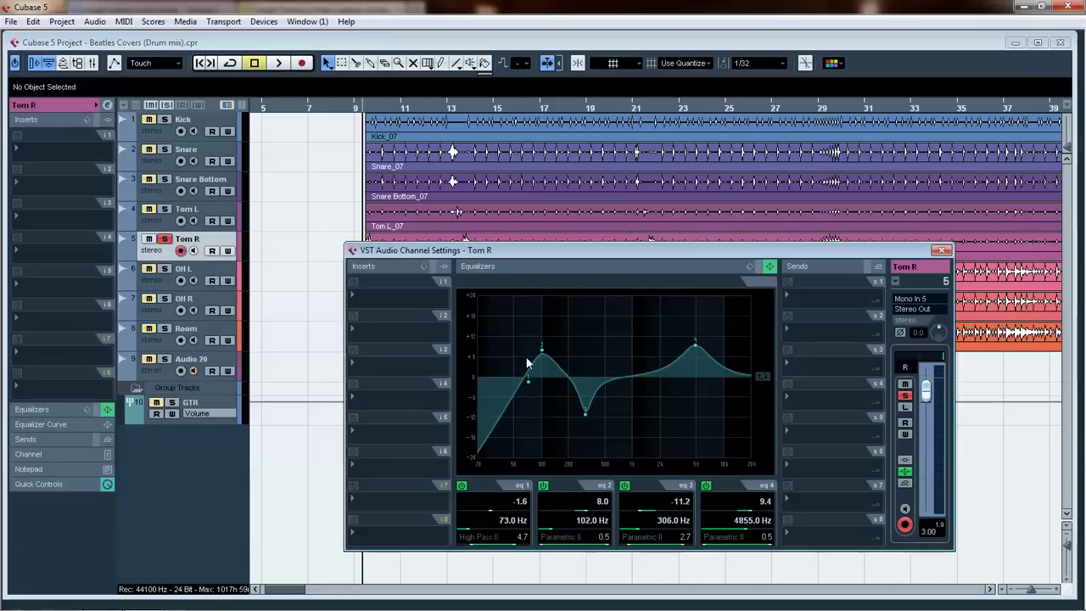
click(941, 250)
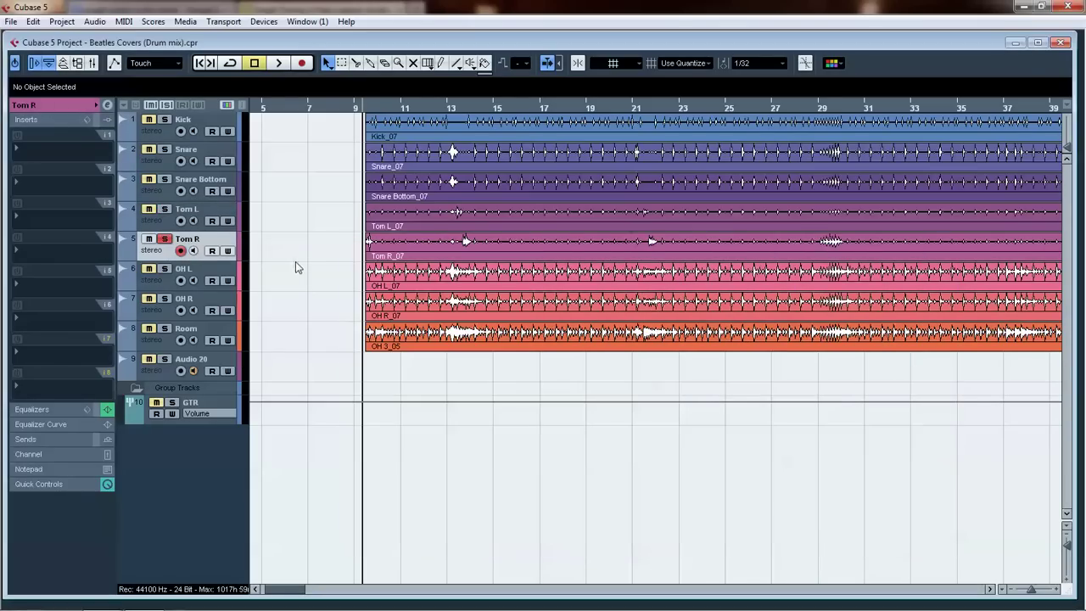
click(445, 108)
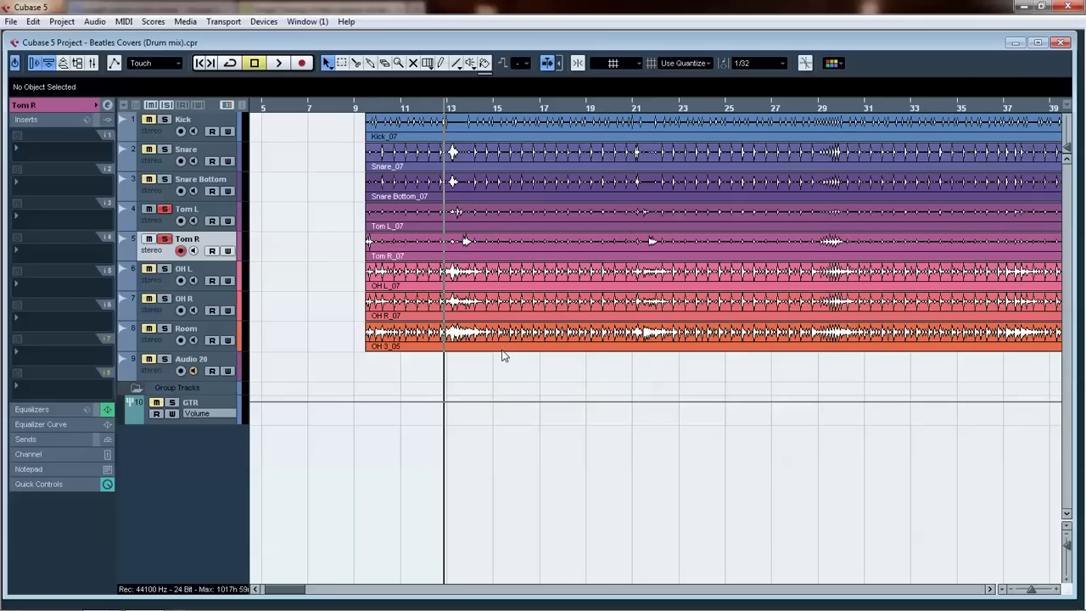
key(space)
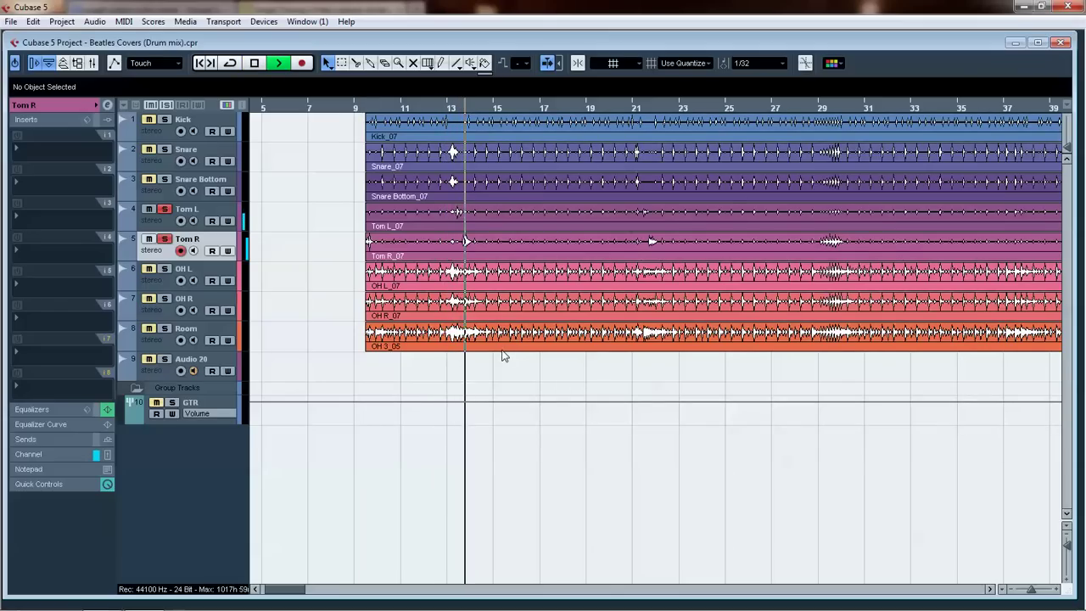
key(space)
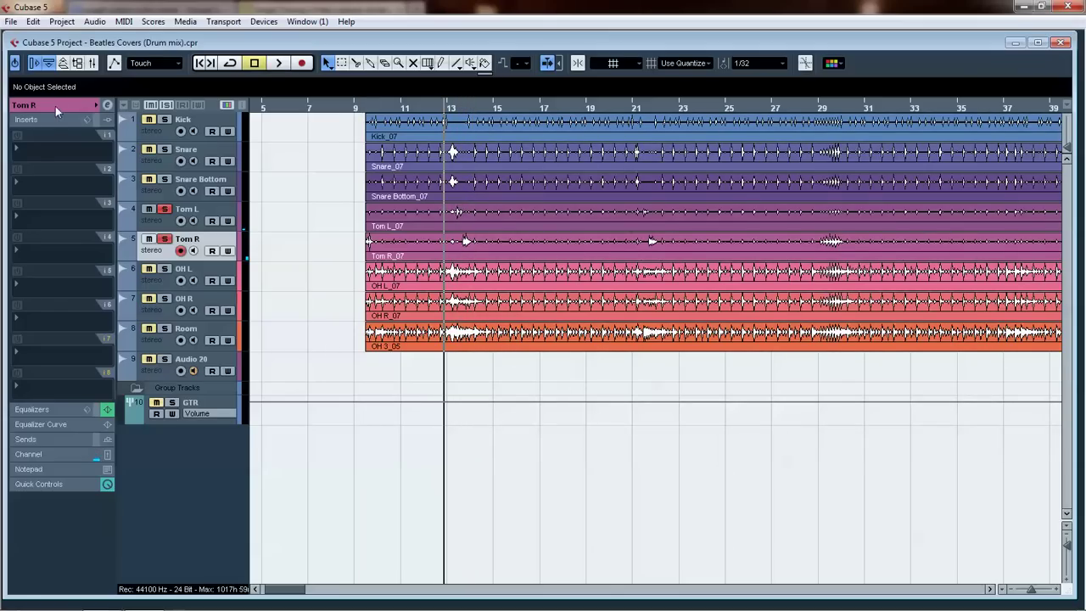
click(56, 107)
key(space)
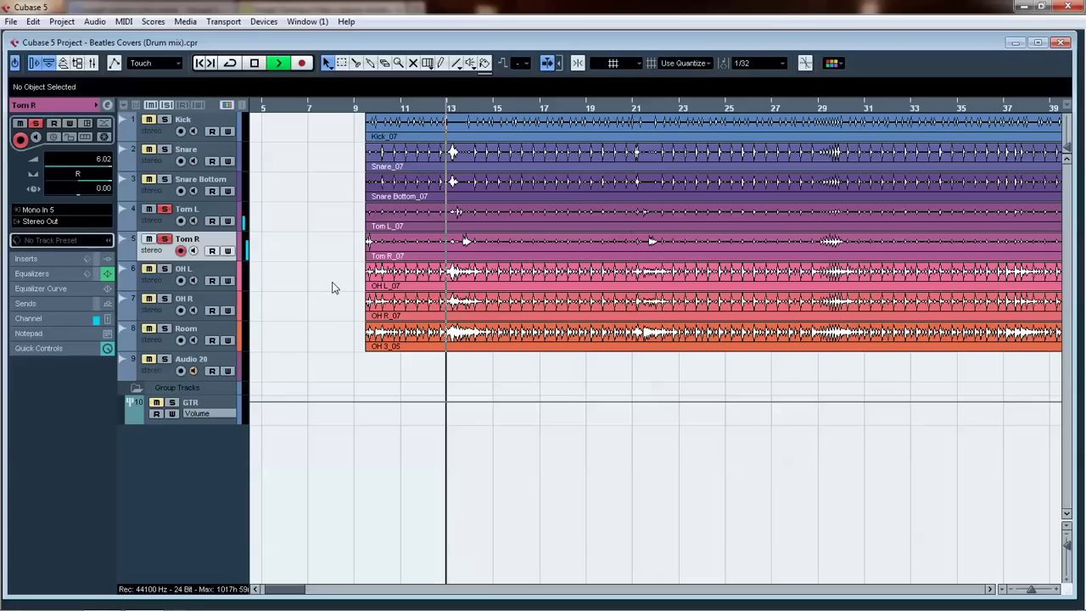
key(F2)
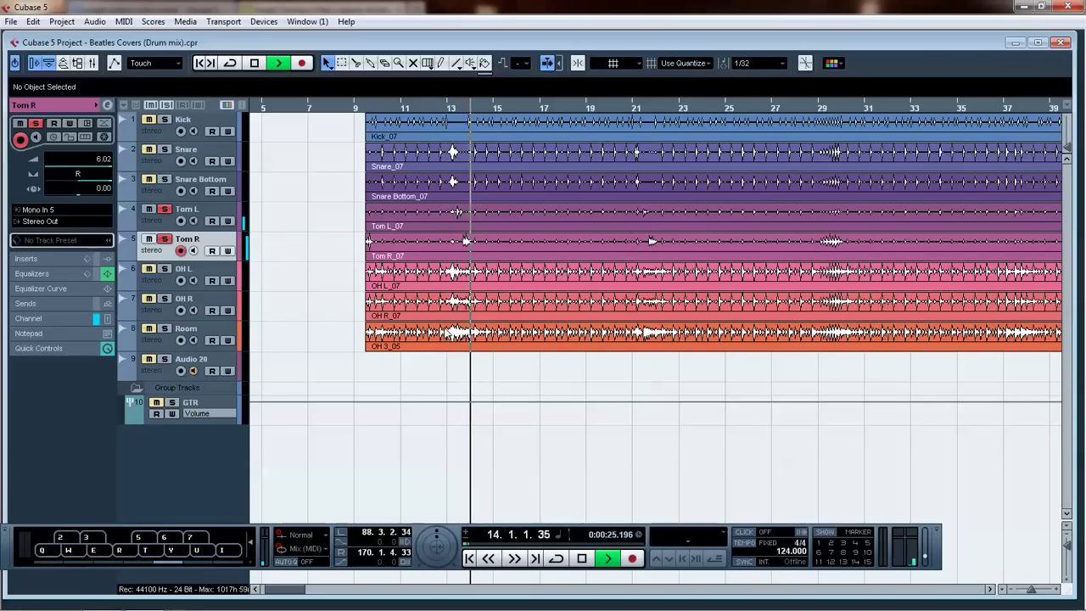
key(space)
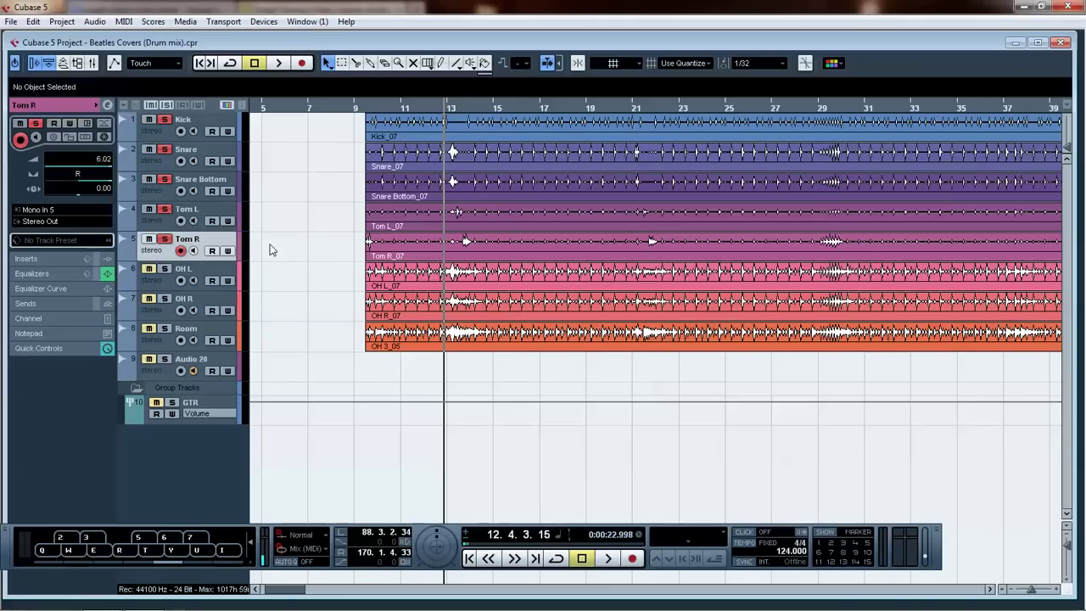
Select OH L, review its channel EQ, and play the overhead
click(164, 286)
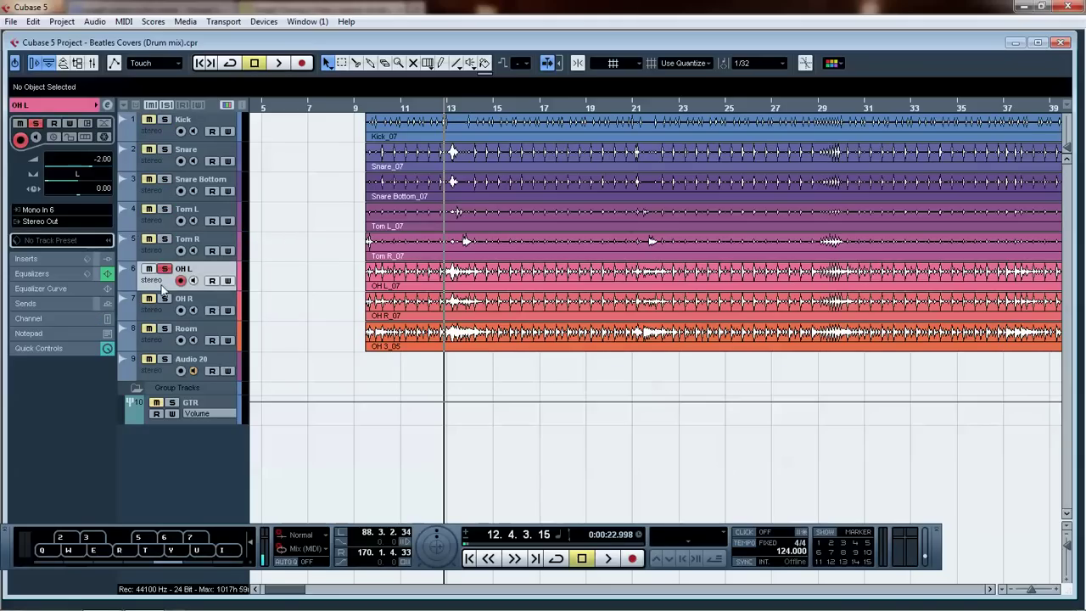
click(107, 104)
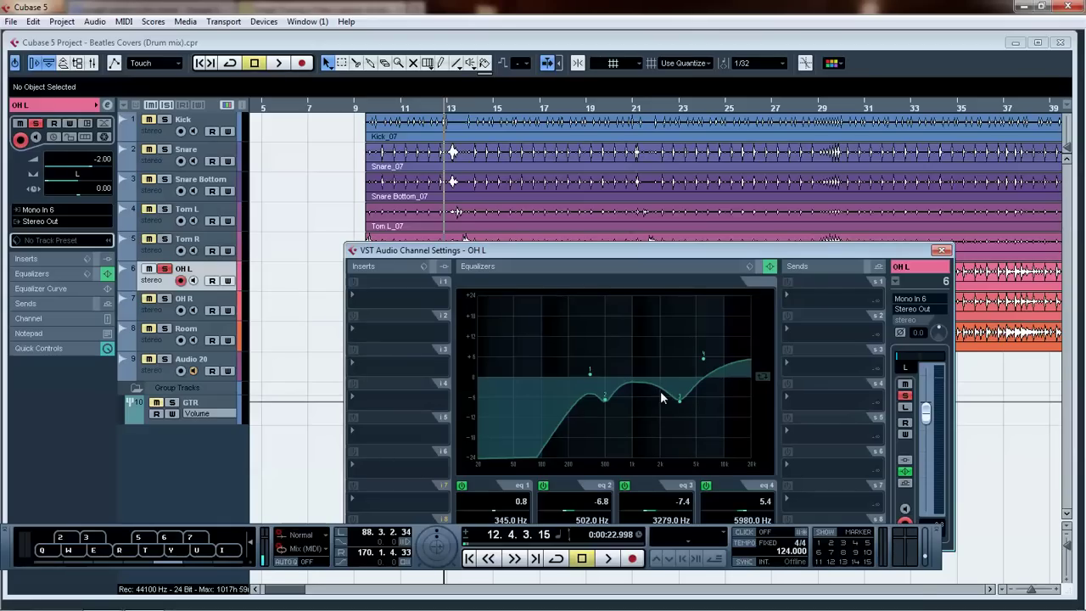
click(943, 251)
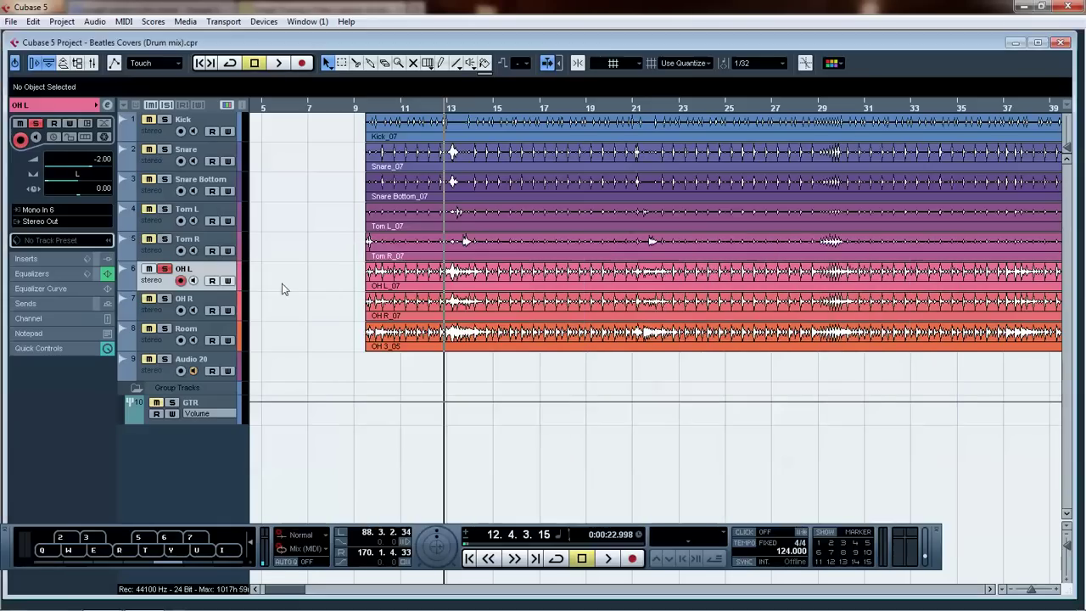
key(space)
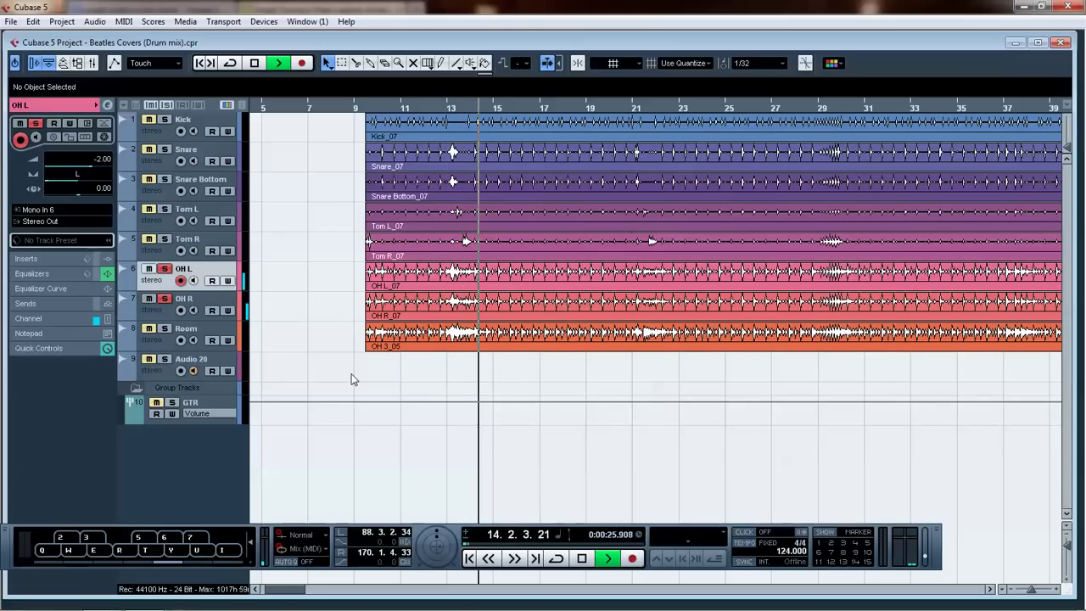
key(space)
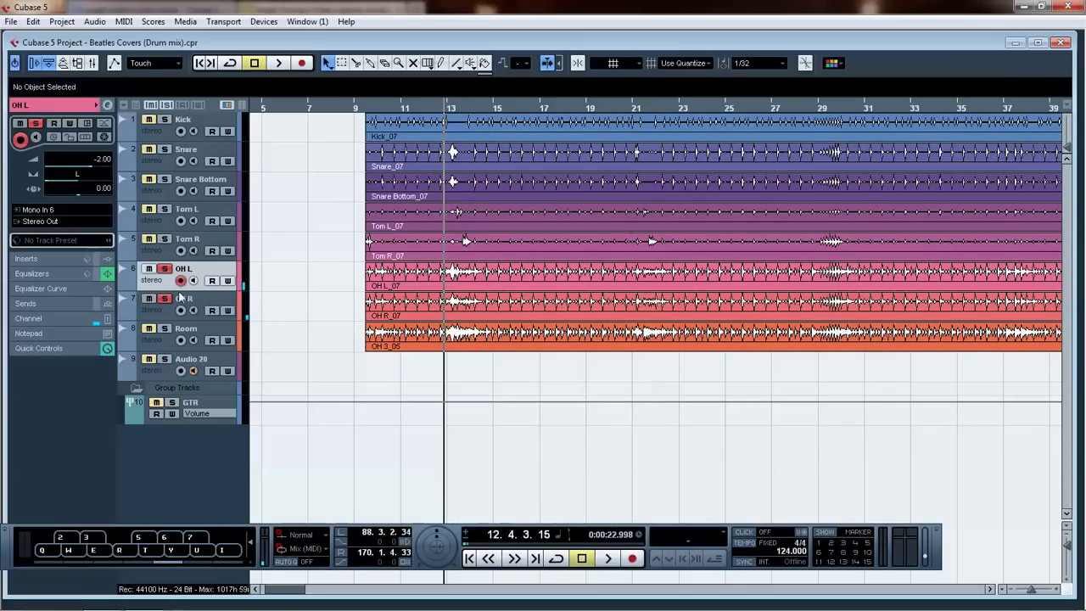
Return the playhead to bar 9, solo the Room track, and show its CLA-2A insert
scroll(315, 340, right, 1)
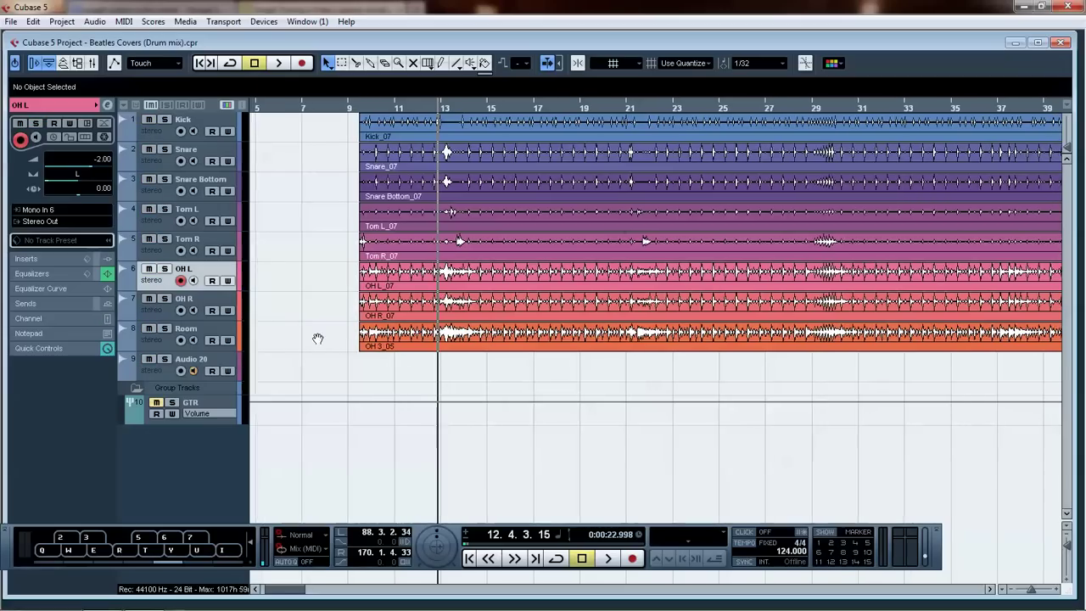
click(352, 109)
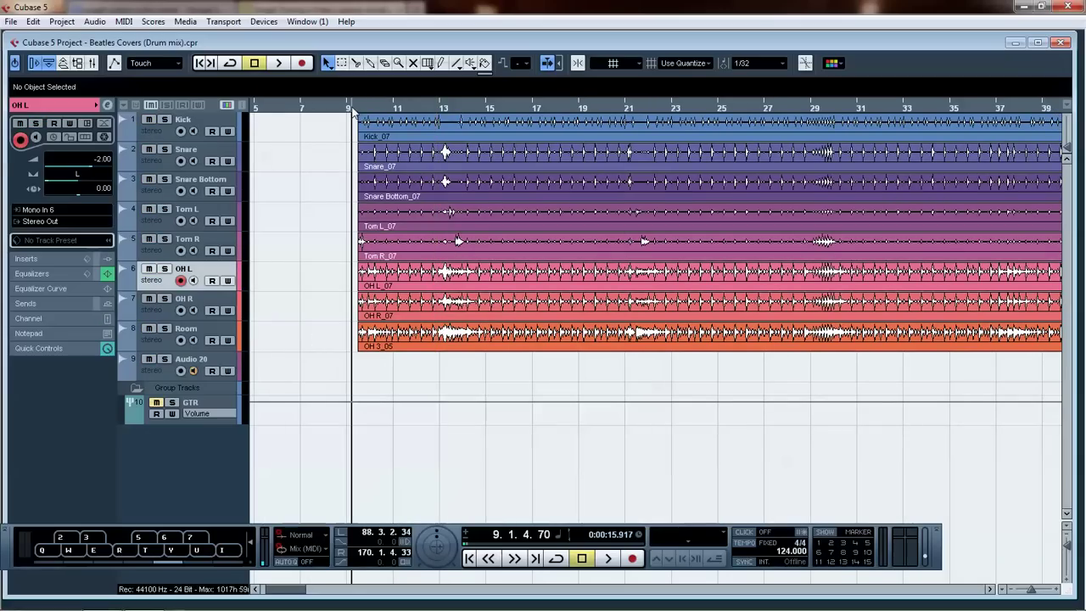
click(165, 330)
click(74, 265)
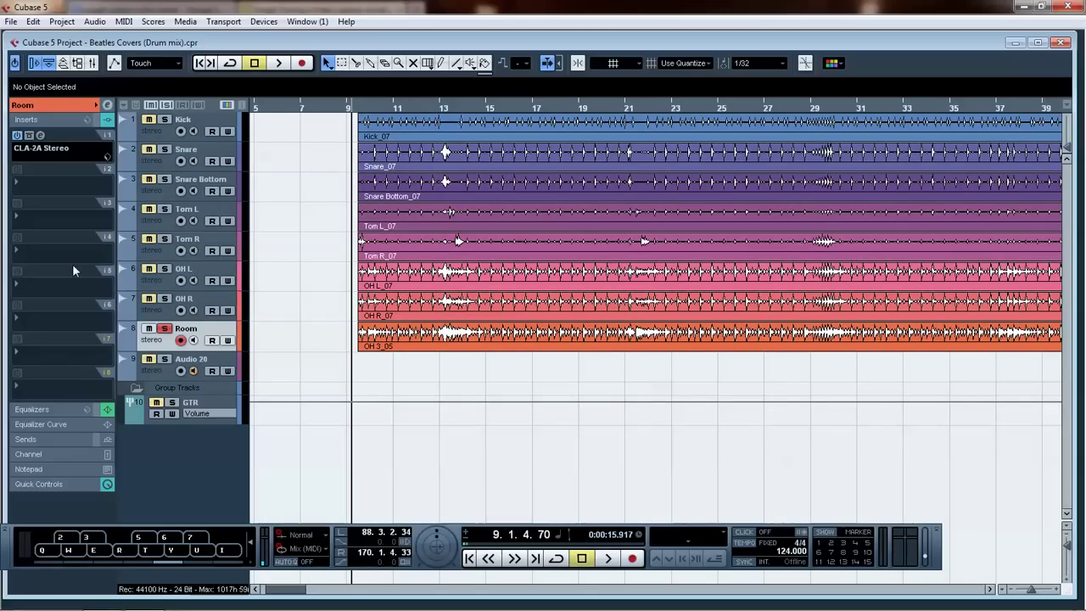
Open the Room's CLA-2A compressor, audition the Room mic, then close it
click(42, 151)
key(space)
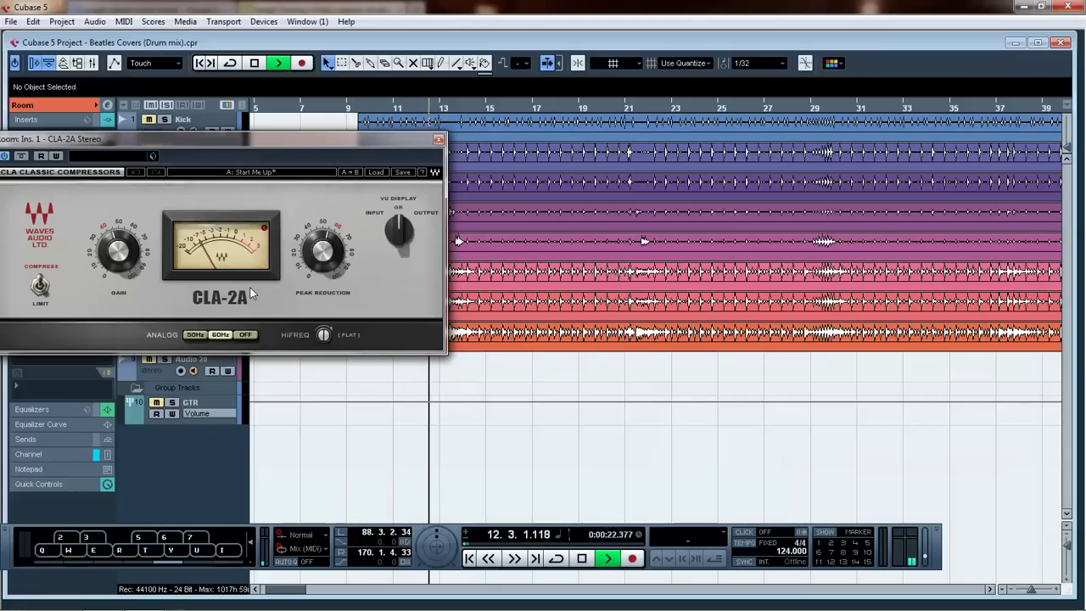
key(space)
key(Escape)
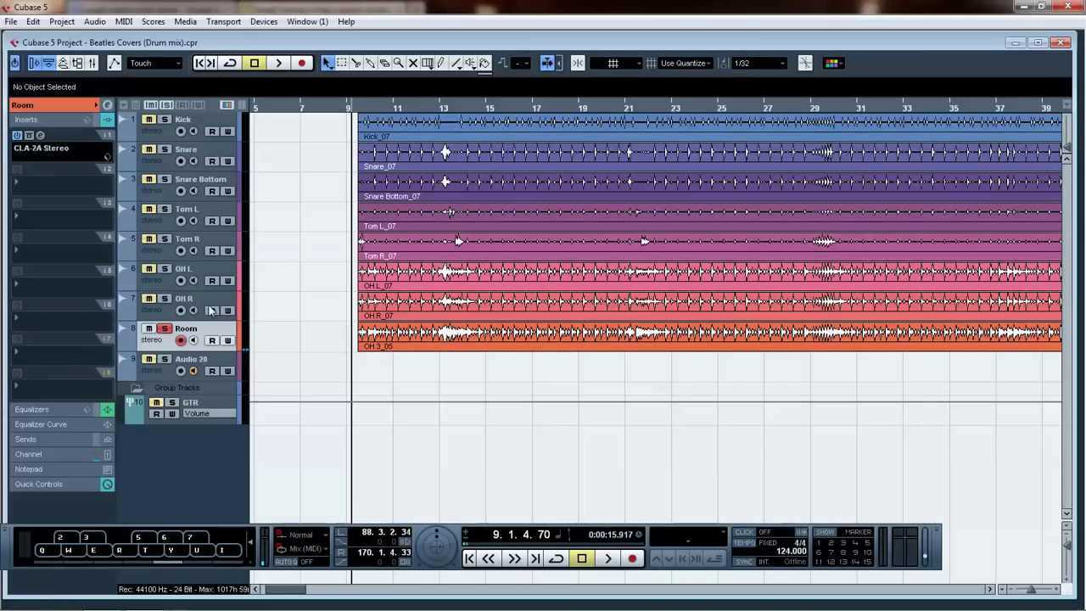
Review the Room channel's 104 Hz high-pass EQ during playback, then close both editor windows
click(107, 105)
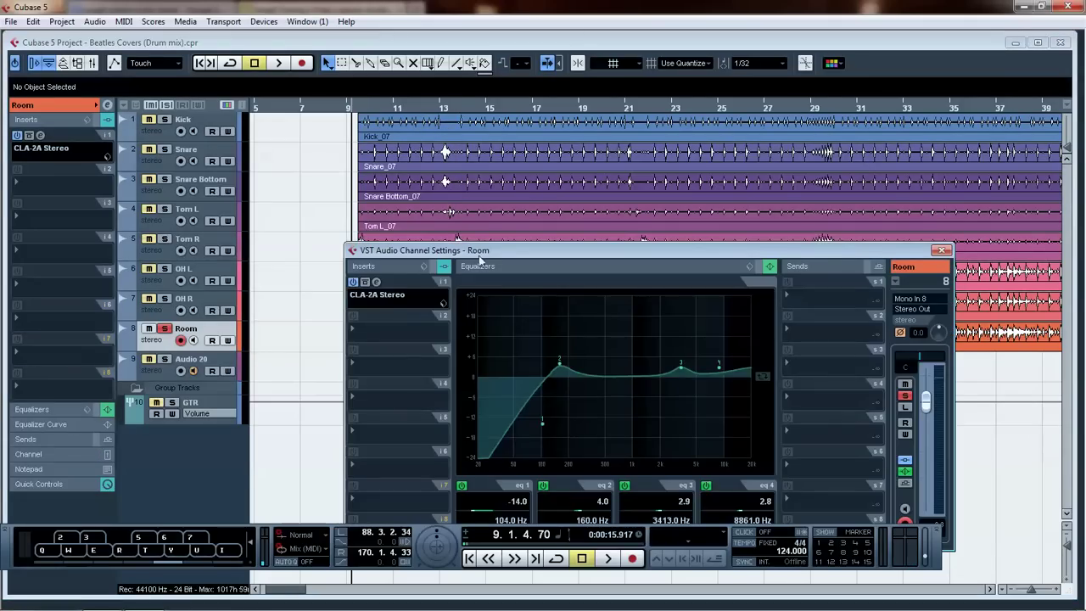
drag(479, 255, 379, 180)
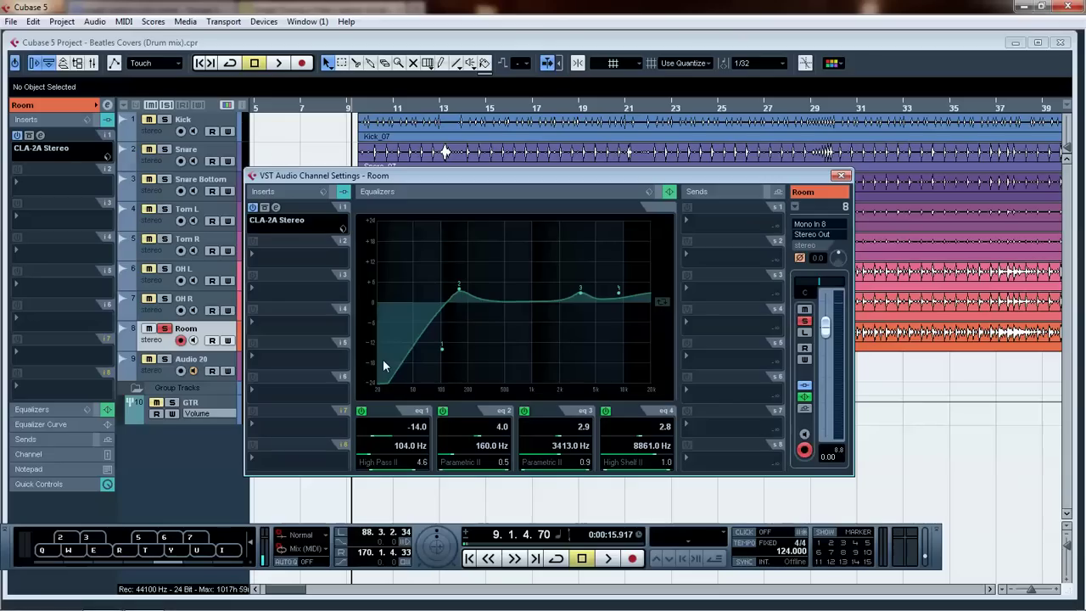
key(space)
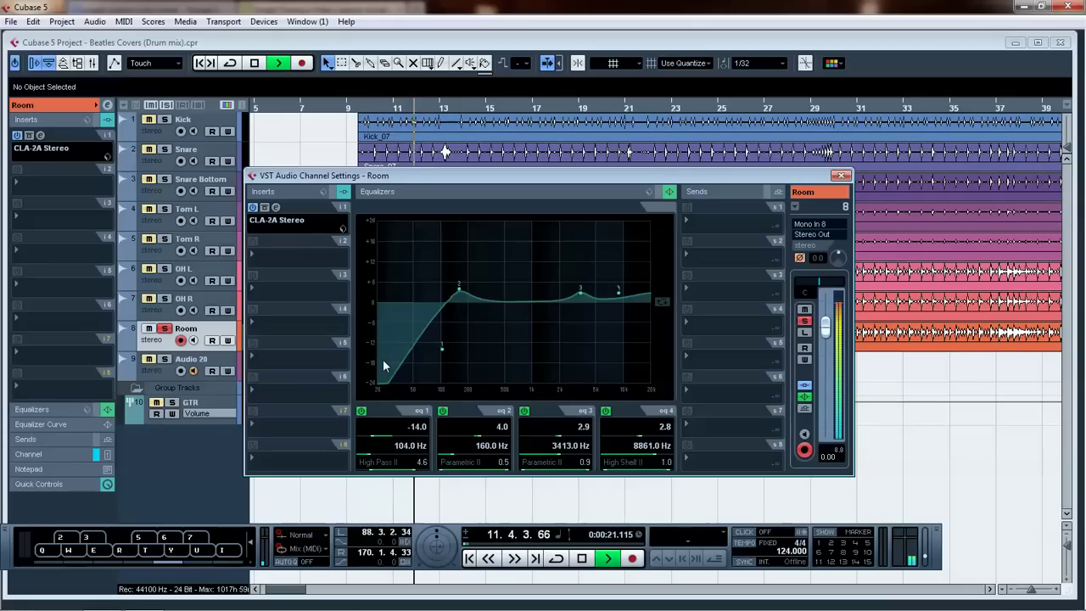
click(276, 220)
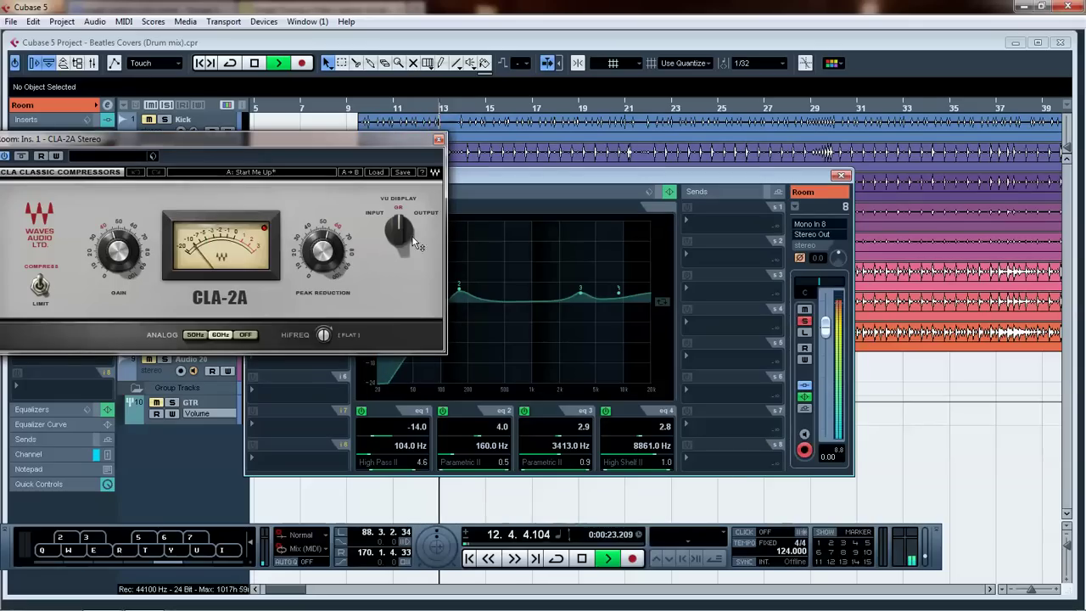
click(438, 139)
click(841, 176)
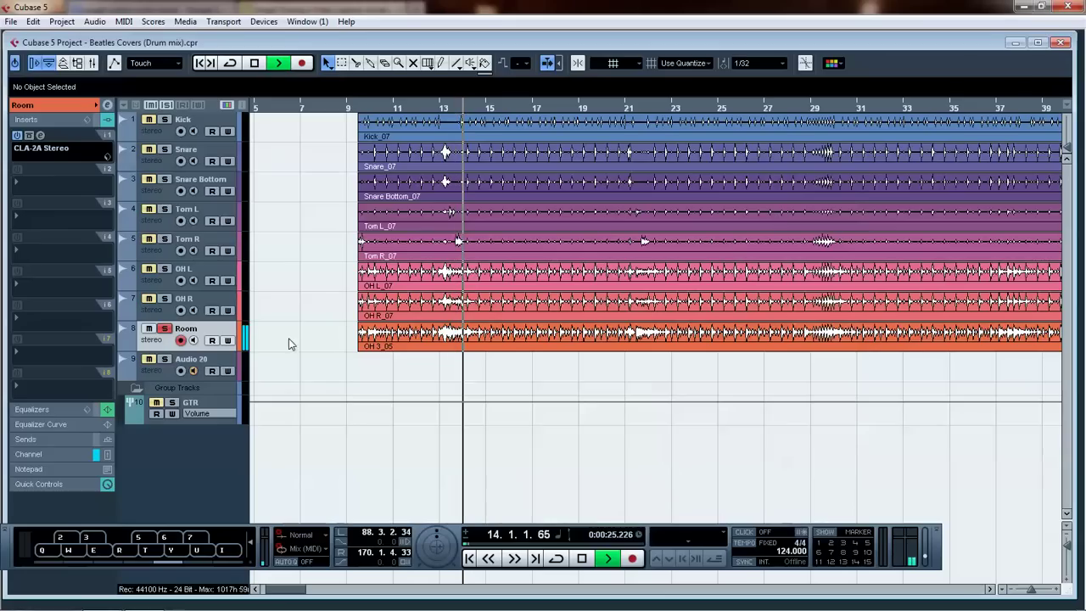
key(space)
key(space)
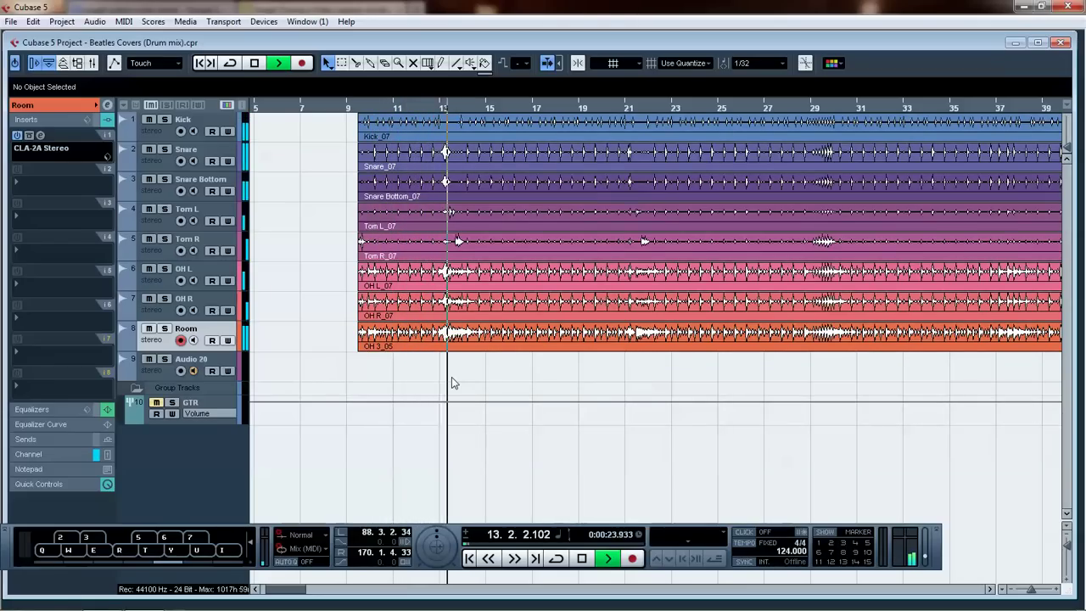
Stop playback at bar 9 and expand the Room track's volume and routing settings in the Inspector
key(space)
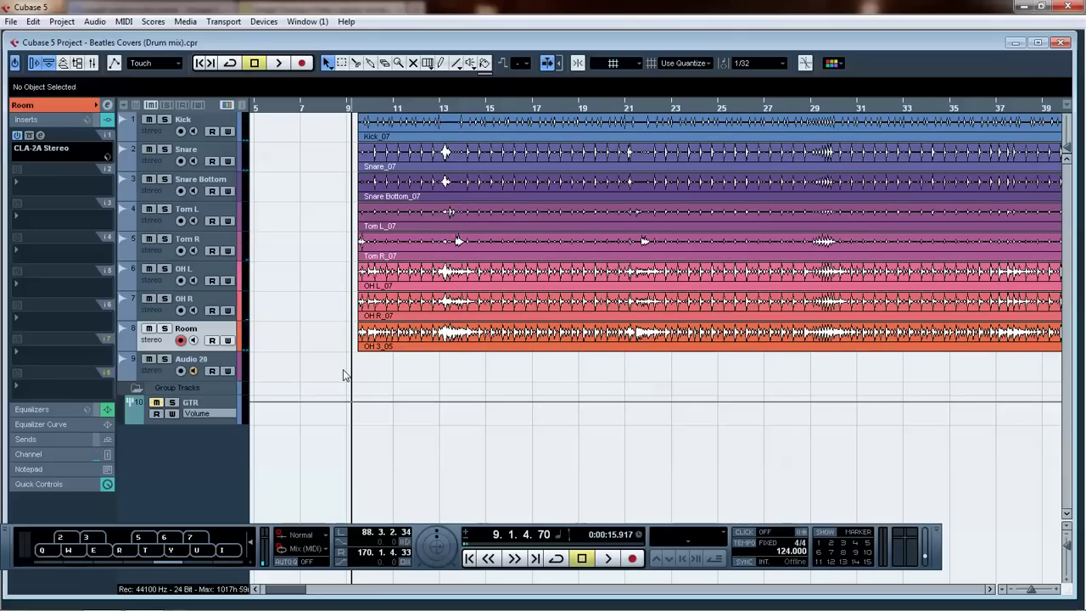
click(57, 108)
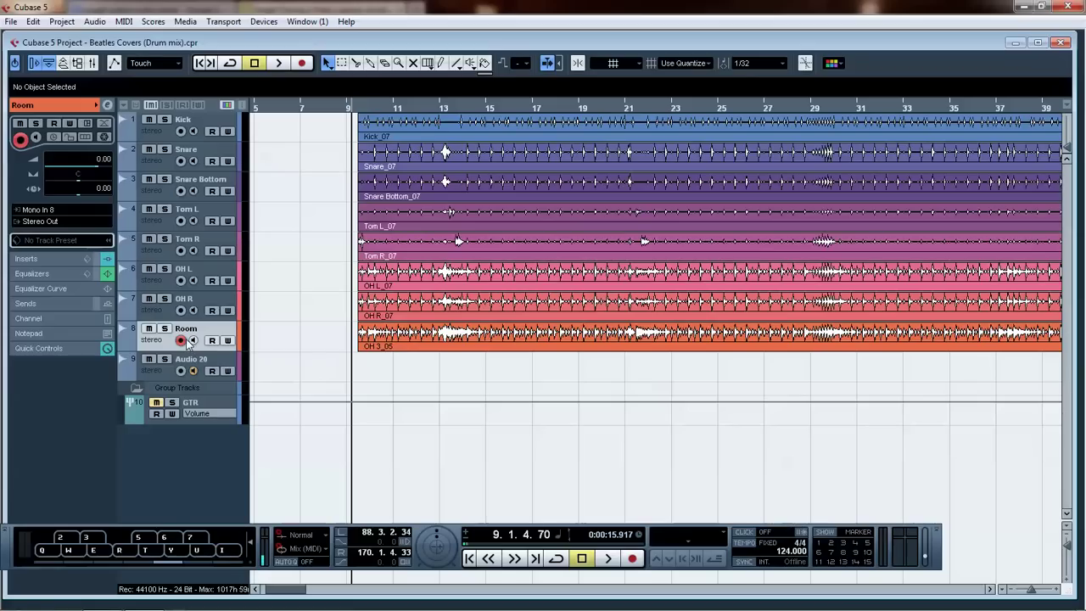
click(157, 141)
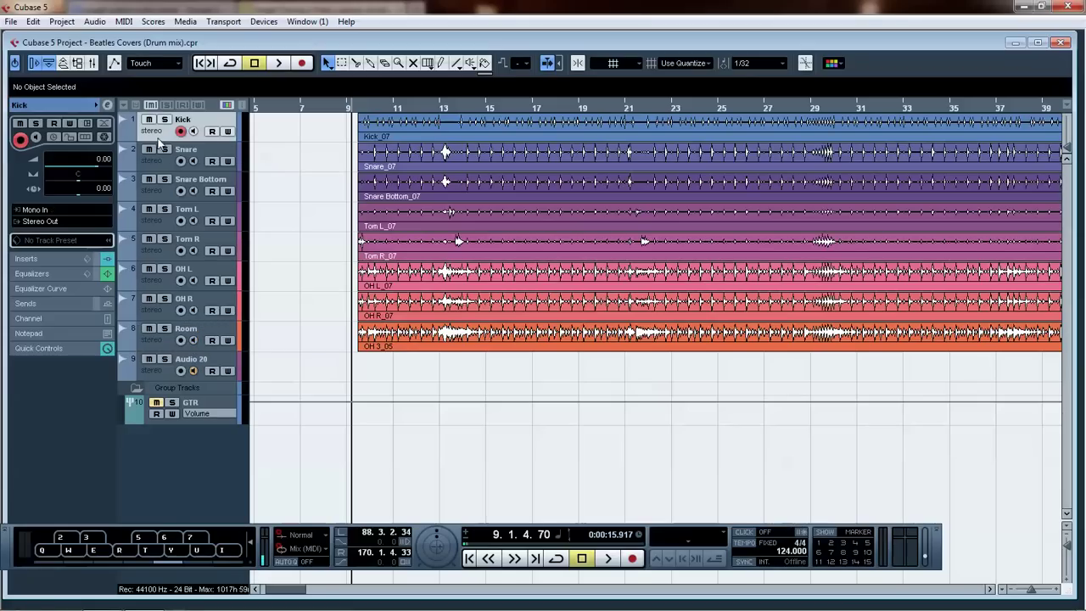
click(164, 167)
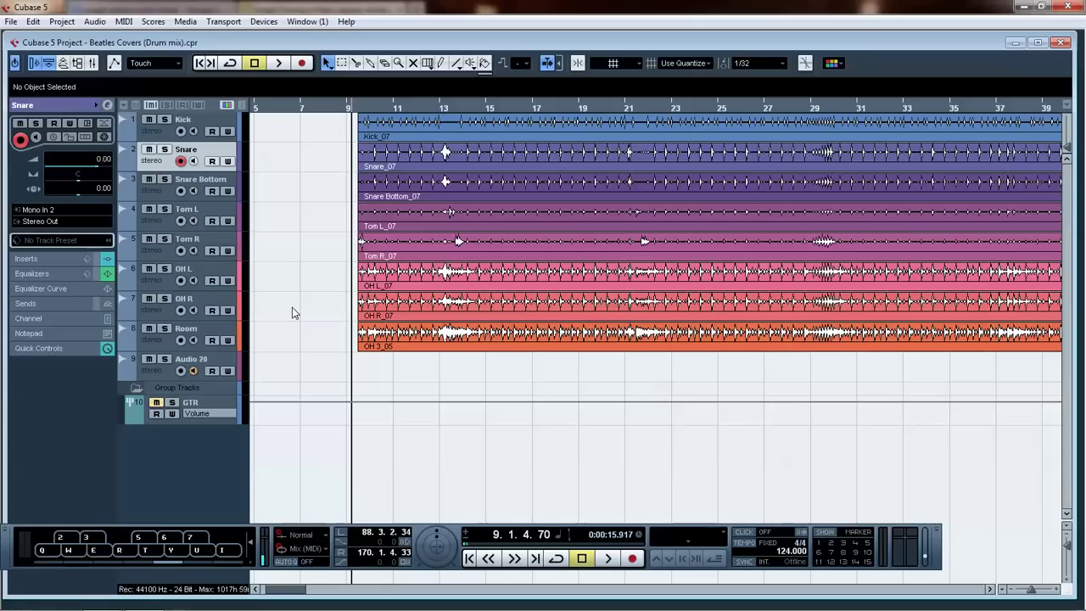
click(159, 346)
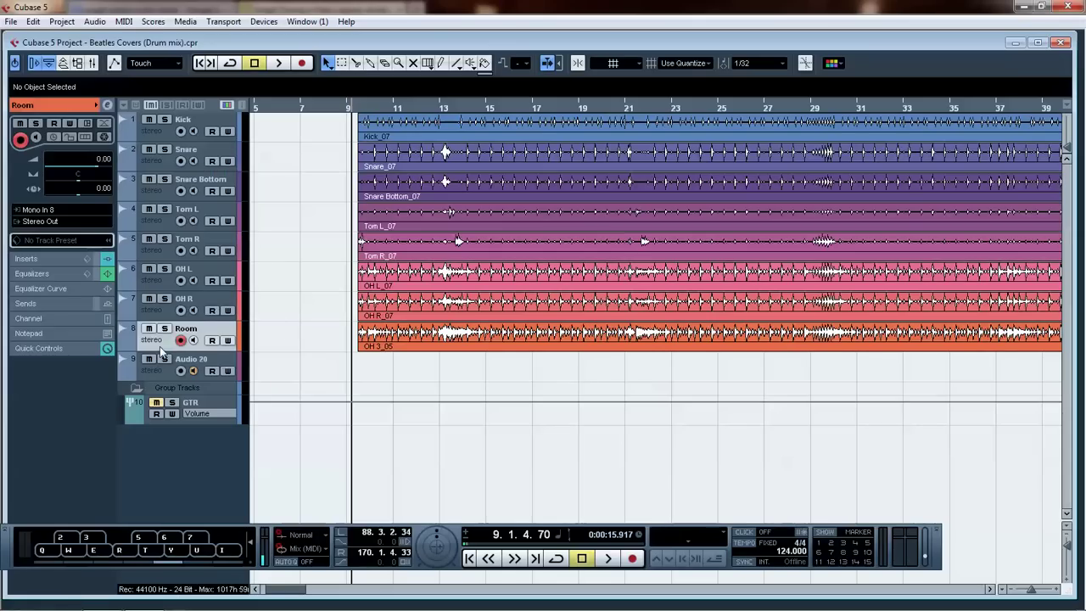
click(63, 255)
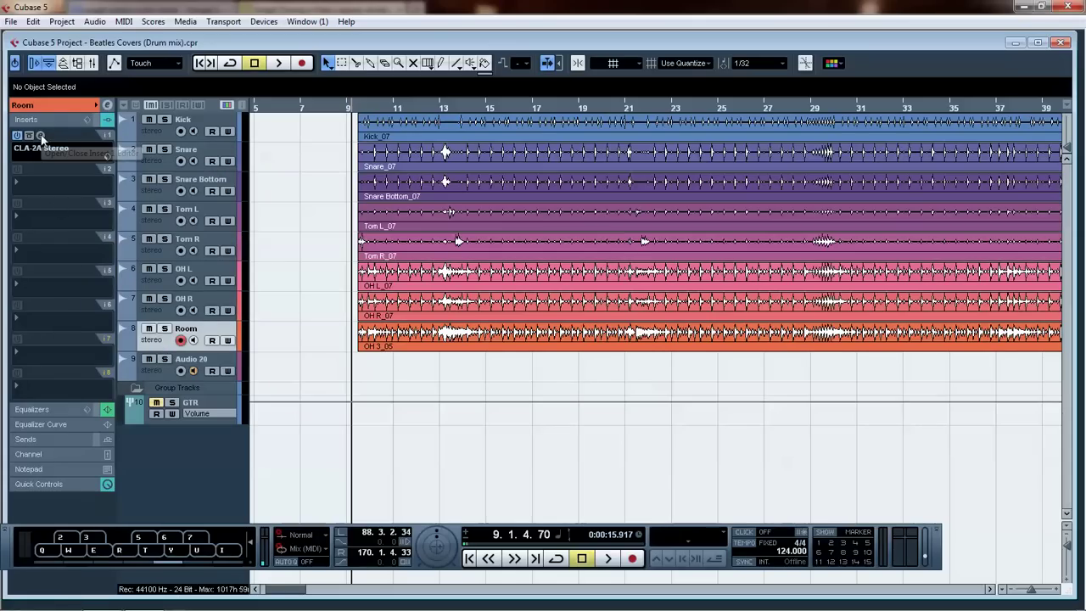
click(41, 135)
click(439, 139)
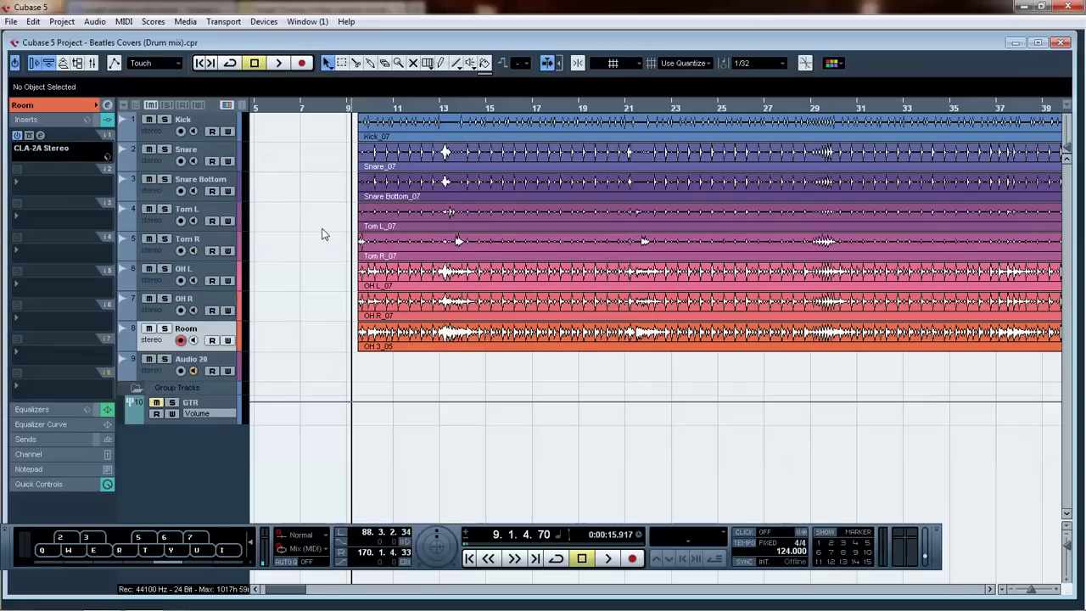
click(83, 107)
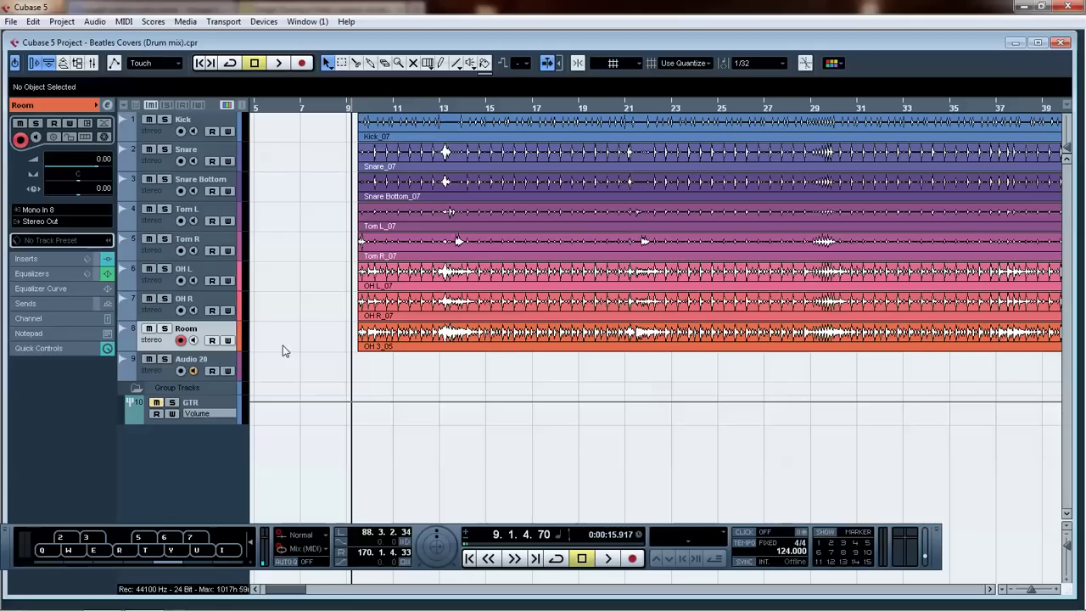
key(space)
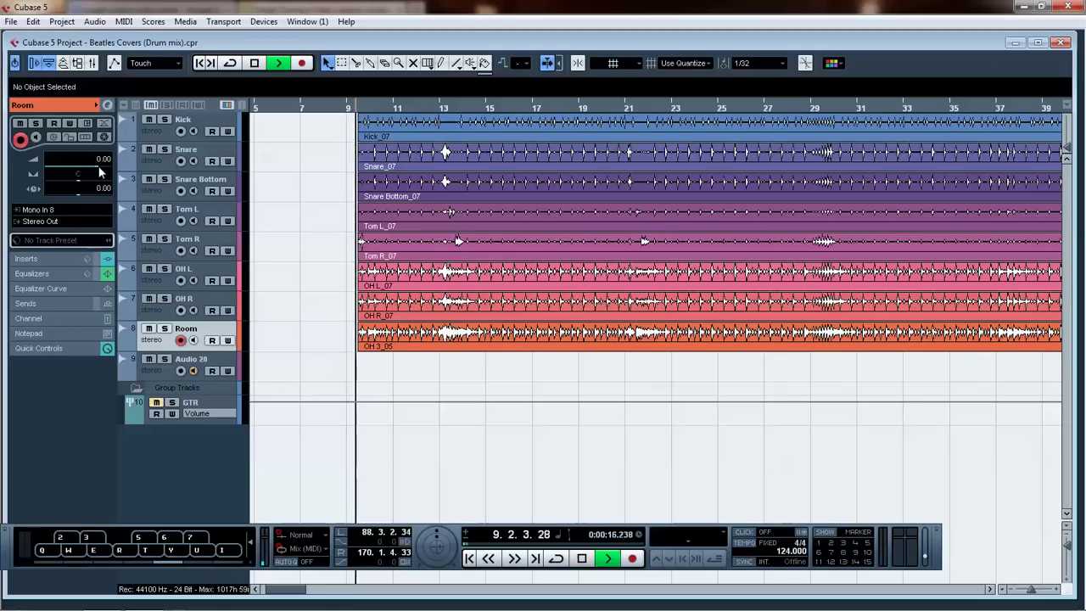
mouse_move(99, 172)
mouse_down()
mouse_move(42, 171)
mouse_move(98, 173)
mouse_up()
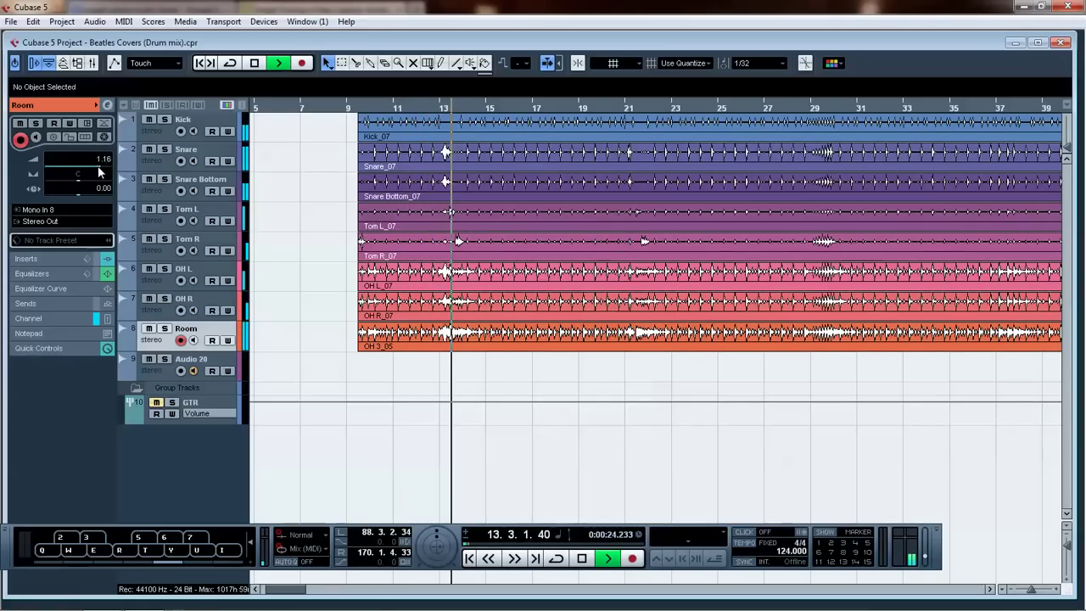
key(space)
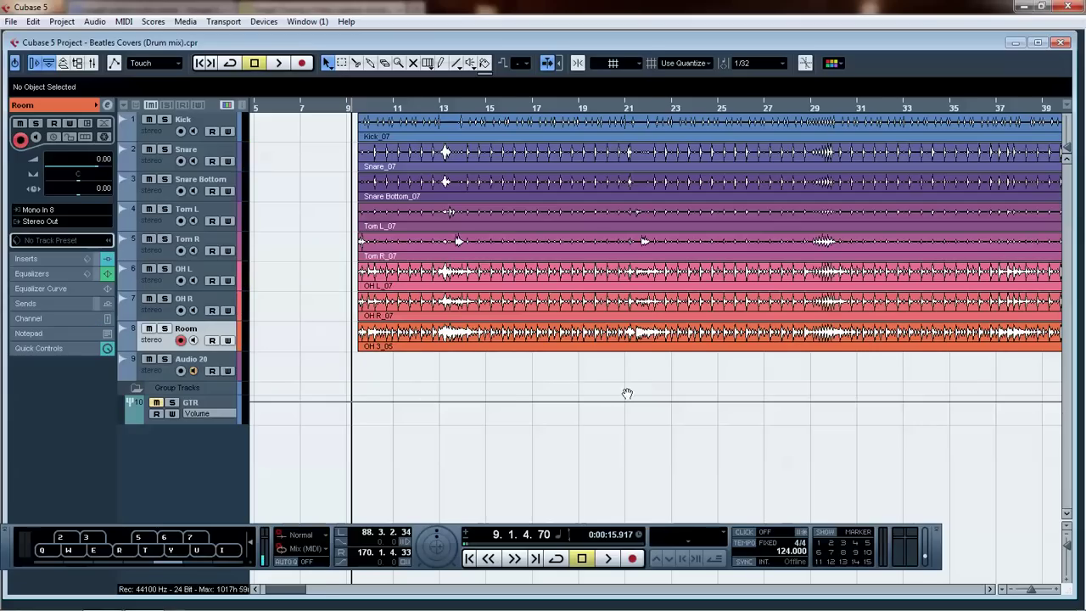
scroll(627, 394, right, 10)
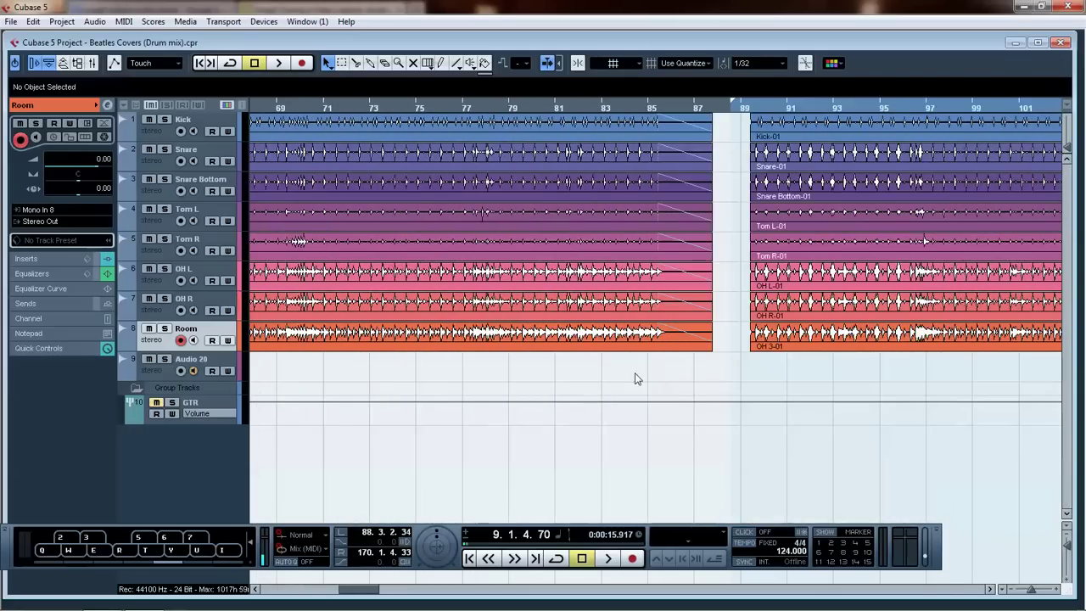
scroll(635, 380, left, 8)
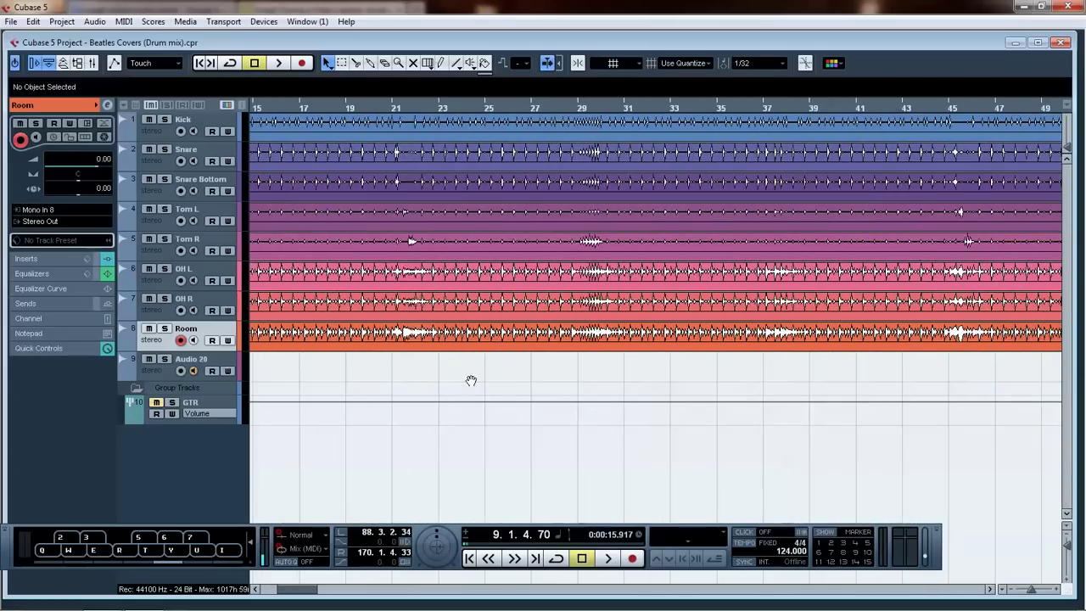
scroll(471, 381, left, 2)
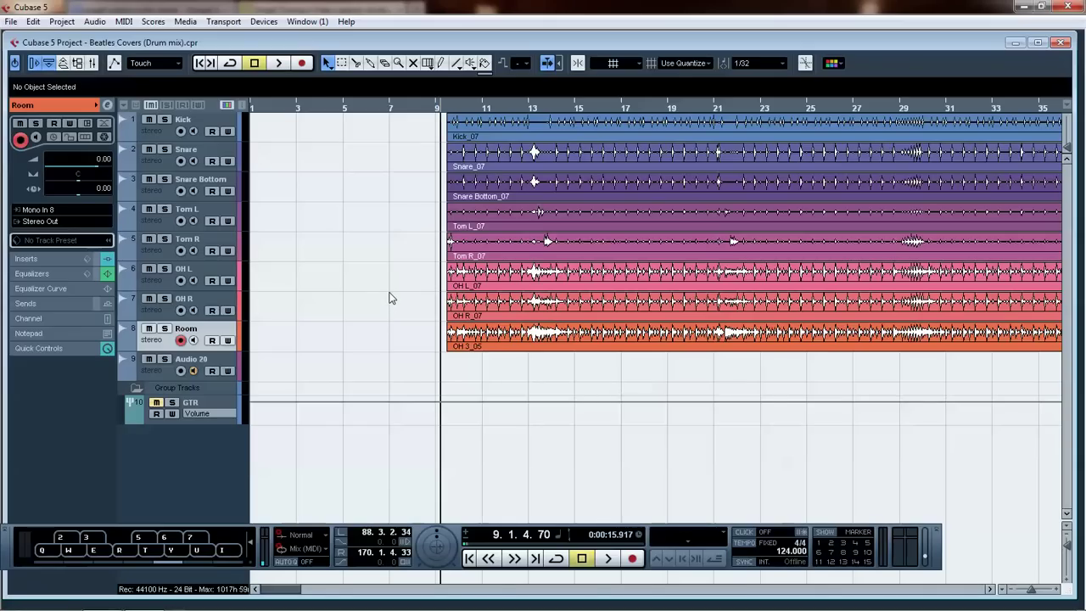
mouse_move(385, 609)
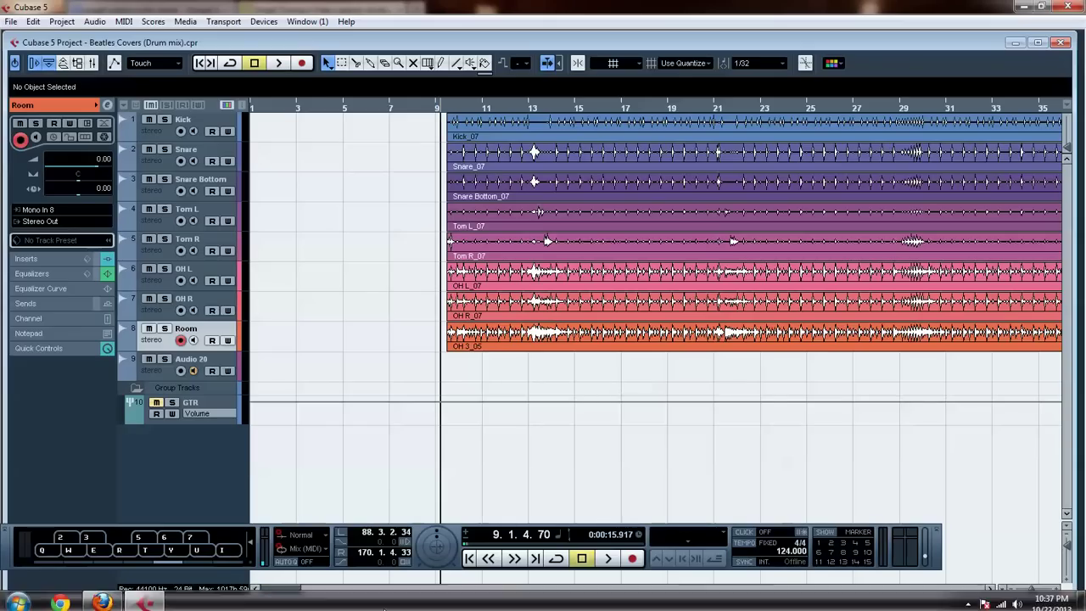